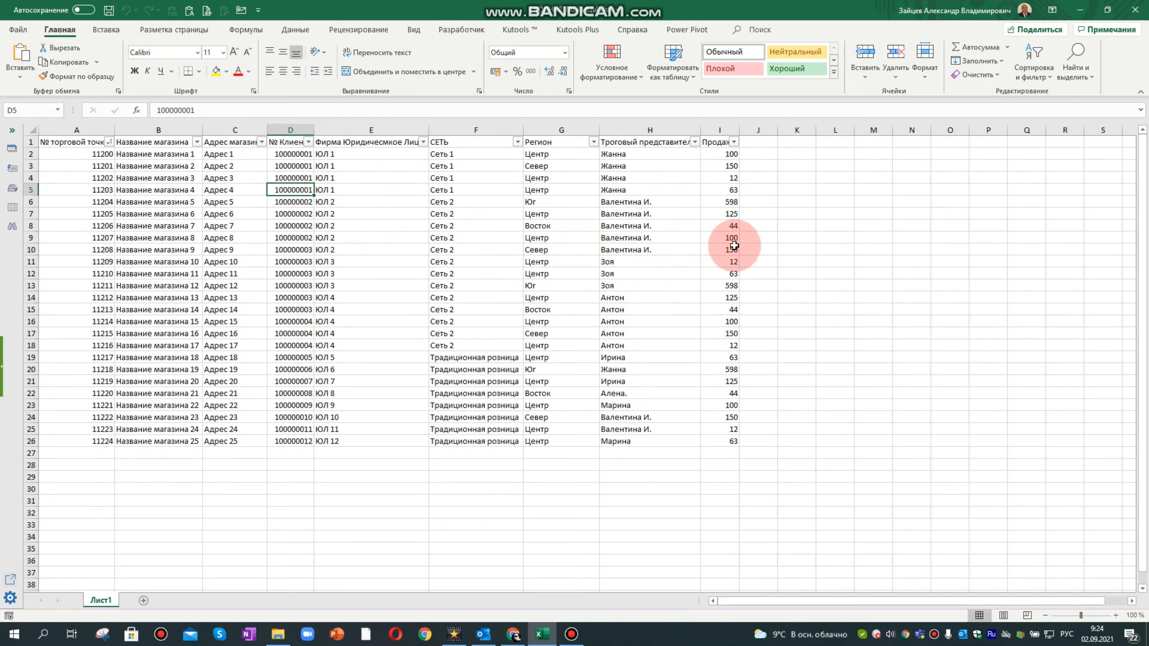
# Step: Examine the sales table's structure, from the trading point number to the legal entity column, and a few of its store rows
pyautogui.click(86, 129)
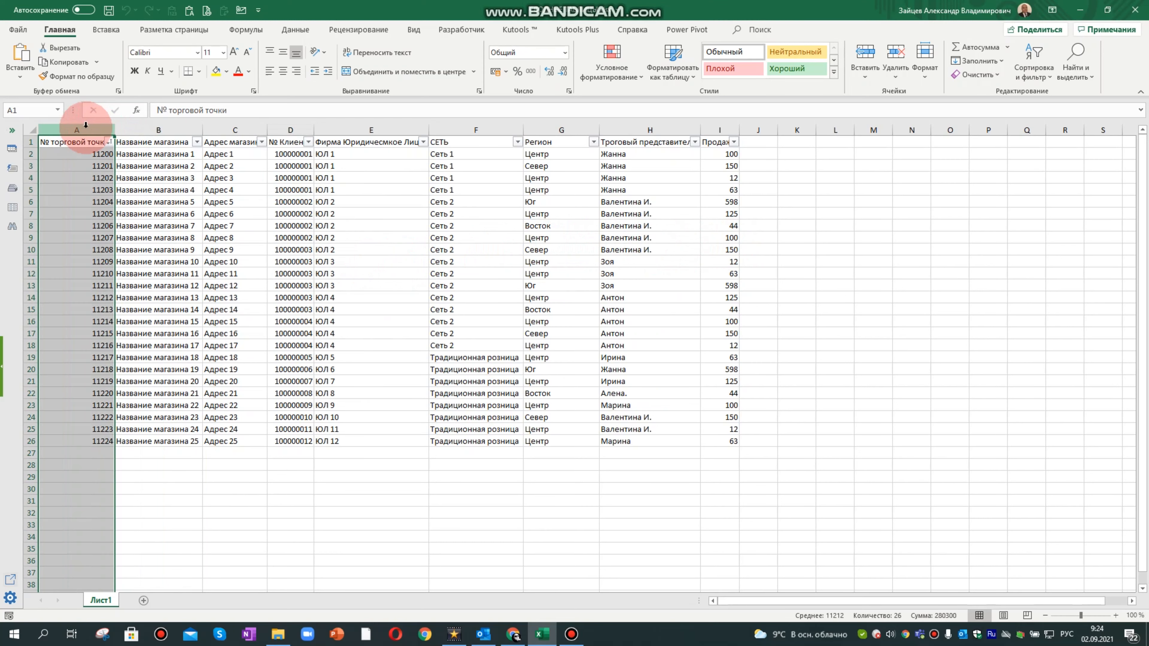
pyautogui.click(156, 130)
pyautogui.click(233, 130)
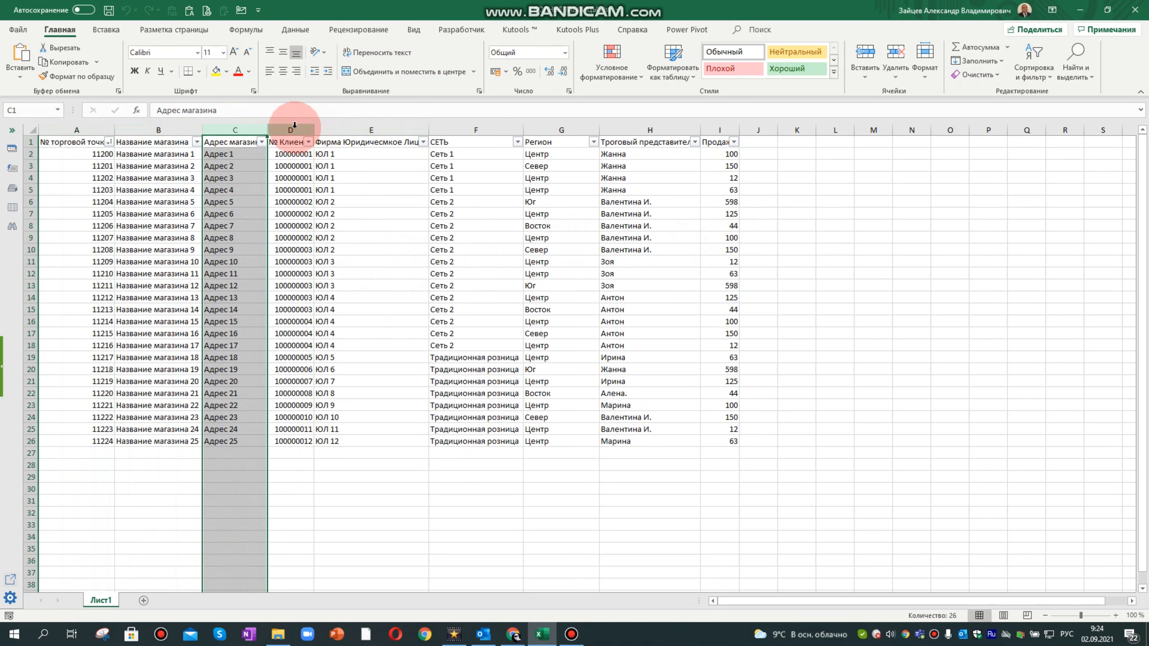
pyautogui.click(291, 129)
pyautogui.click(371, 130)
pyautogui.click(31, 273)
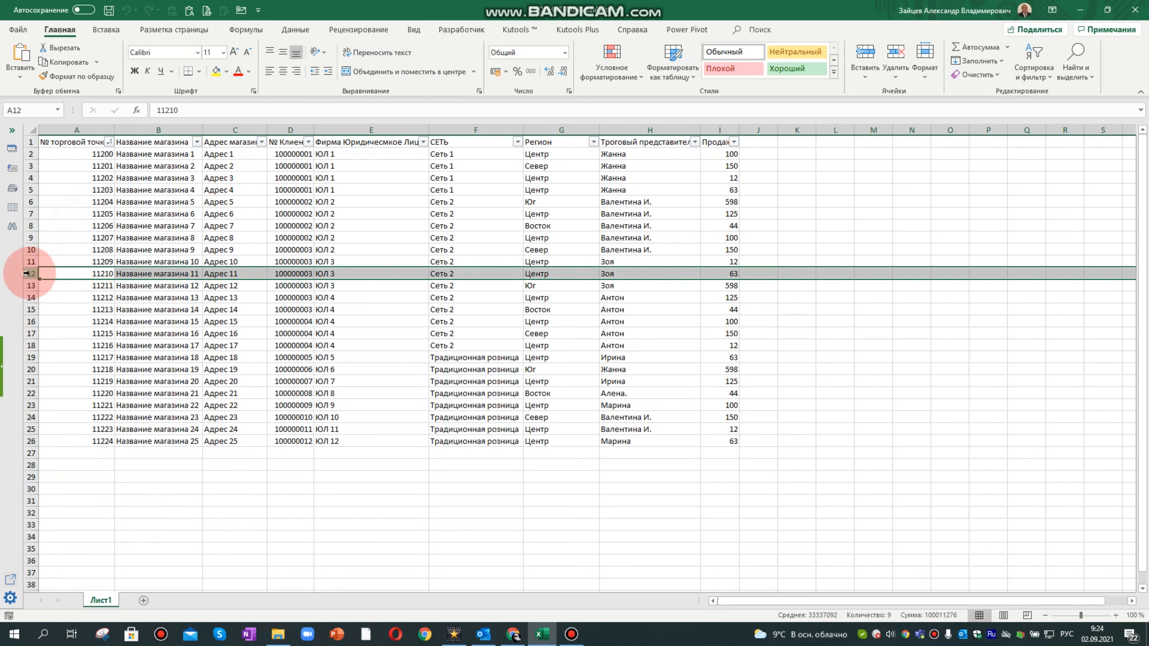
pyautogui.click(30, 333)
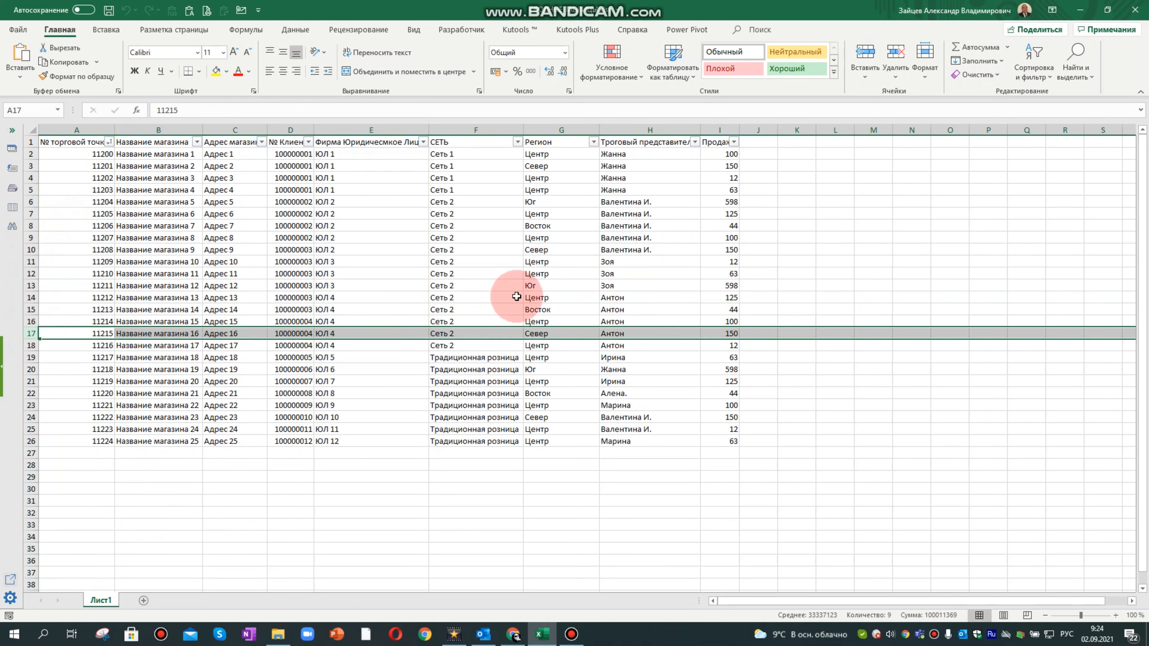
pyautogui.click(596, 272)
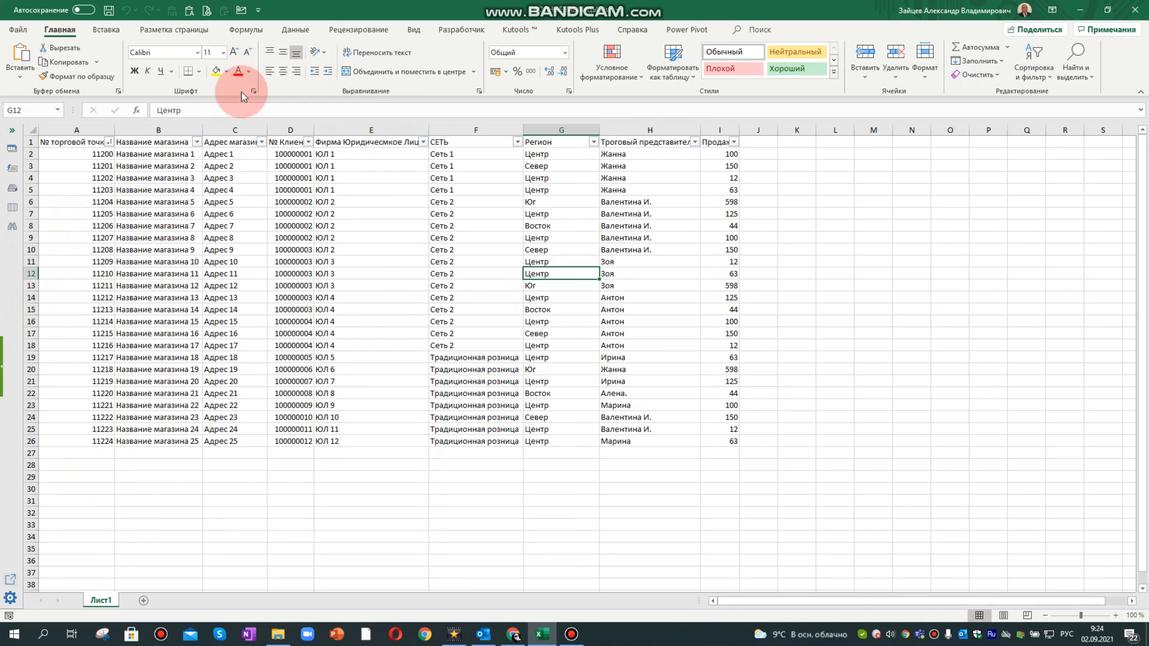
# Step: Look through the trading point number, store name and store address columns of the sales table
pyautogui.click(68, 125)
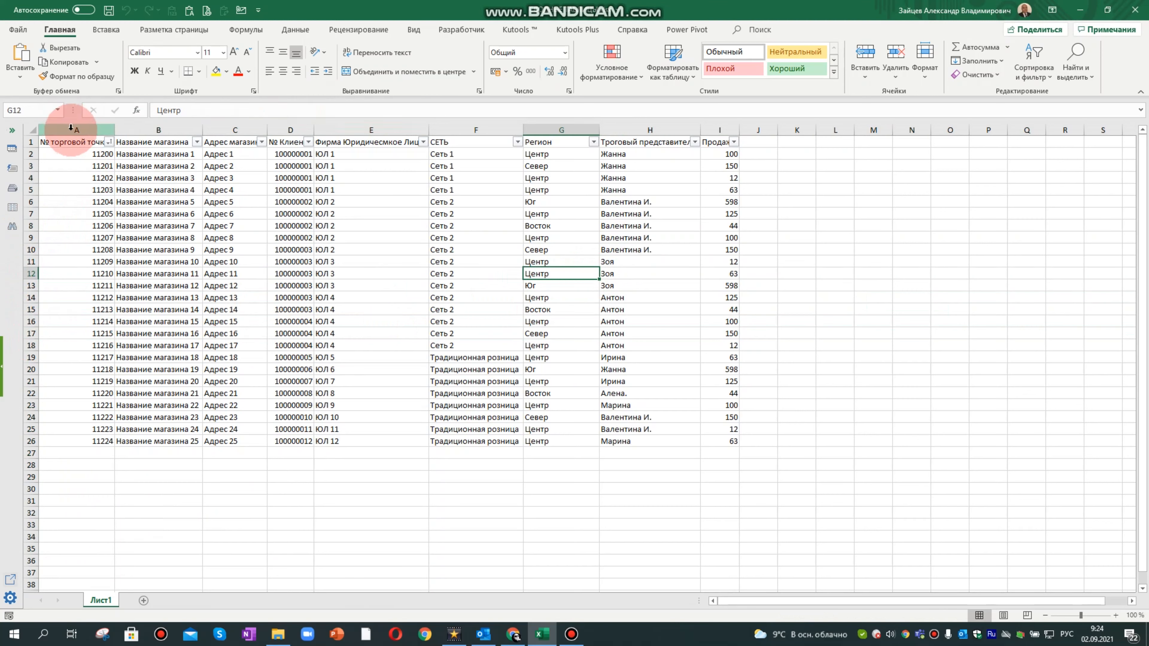
pyautogui.click(68, 126)
pyautogui.click(158, 154)
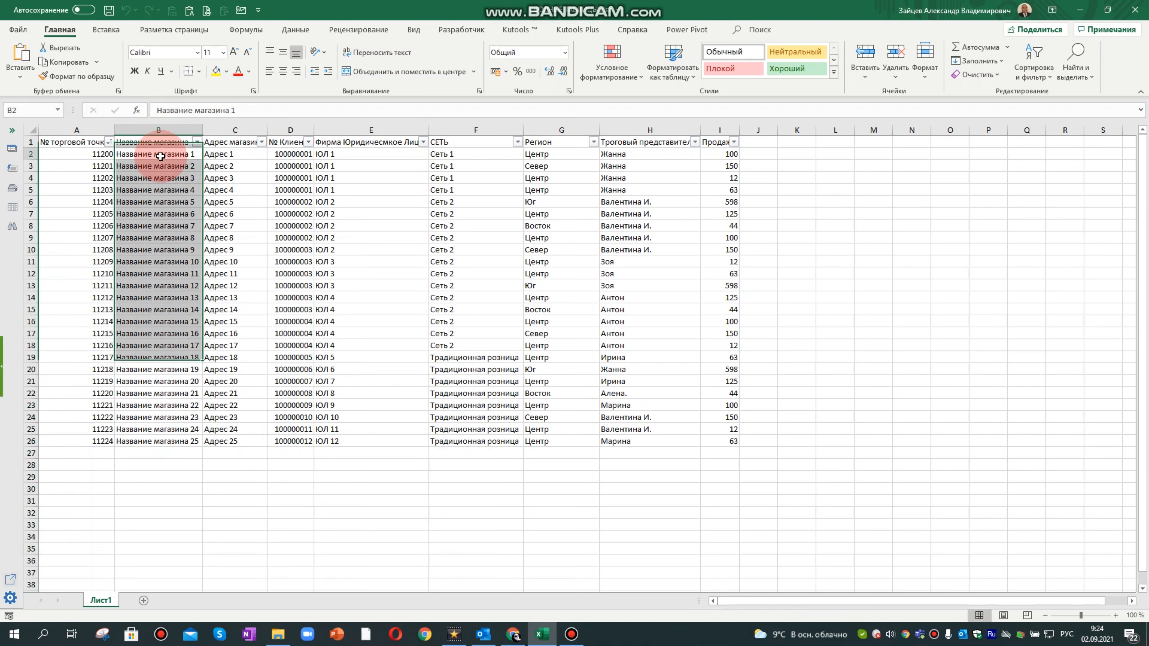
pyautogui.click(158, 189)
pyautogui.click(159, 237)
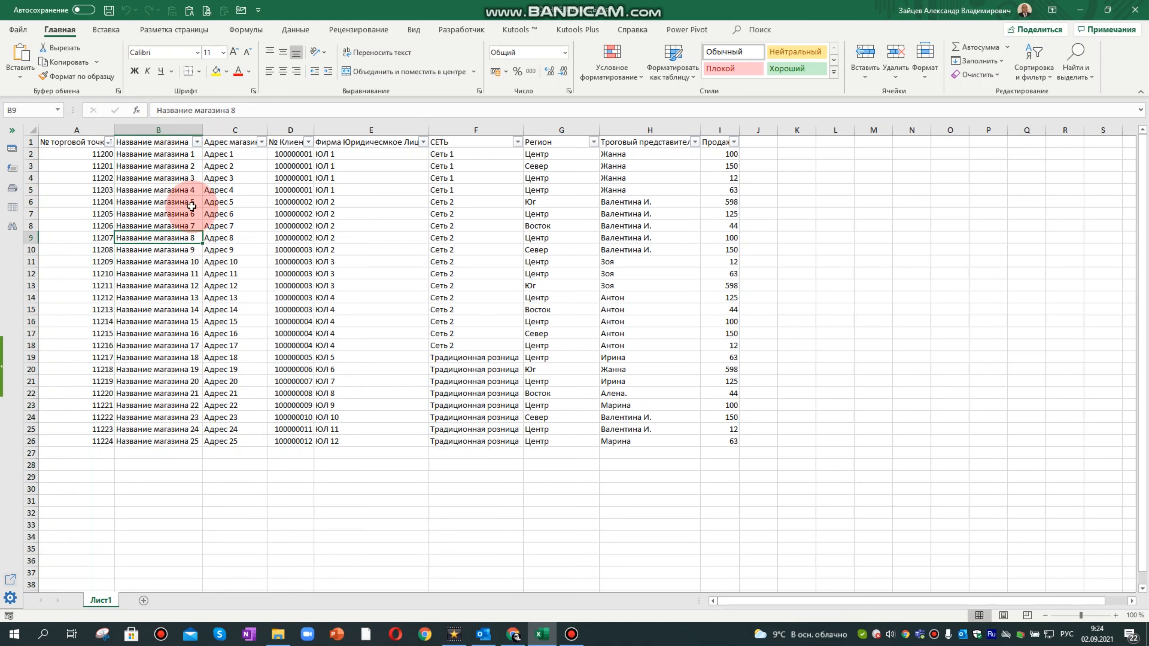
pyautogui.click(229, 127)
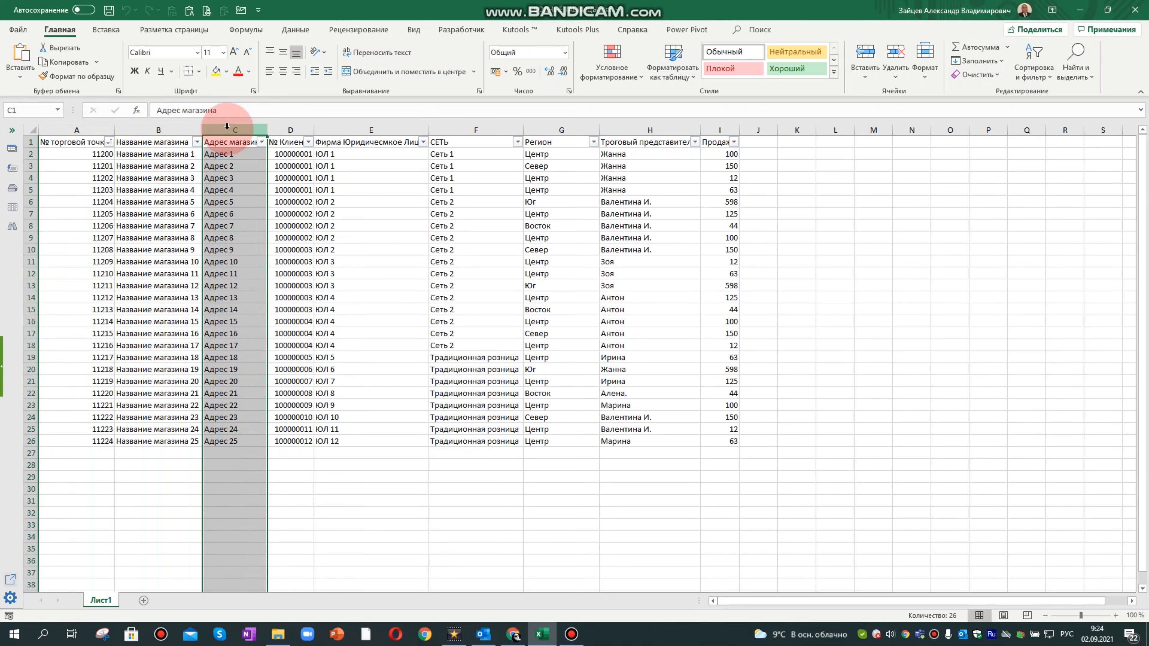
pyautogui.click(221, 156)
pyautogui.click(229, 250)
pyautogui.click(231, 285)
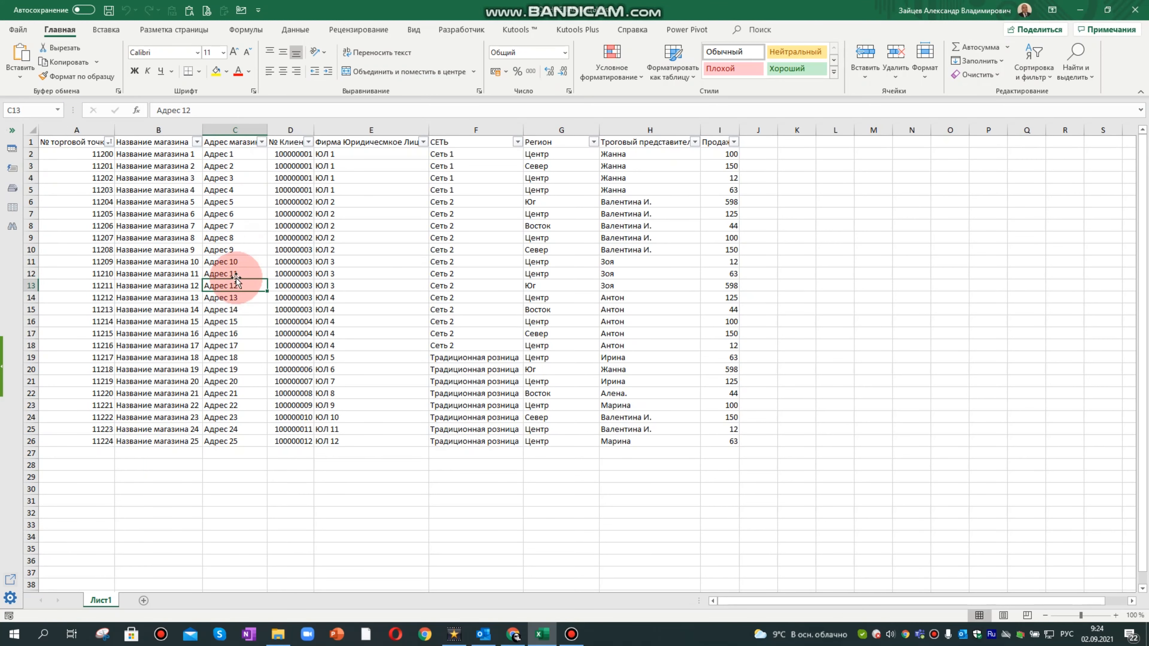
# Step: Fit the № Клиента column's width to its contents and review the first client's numbers, legal entity, stores and network in rows 2–5
pyautogui.doubleClick(314, 130)
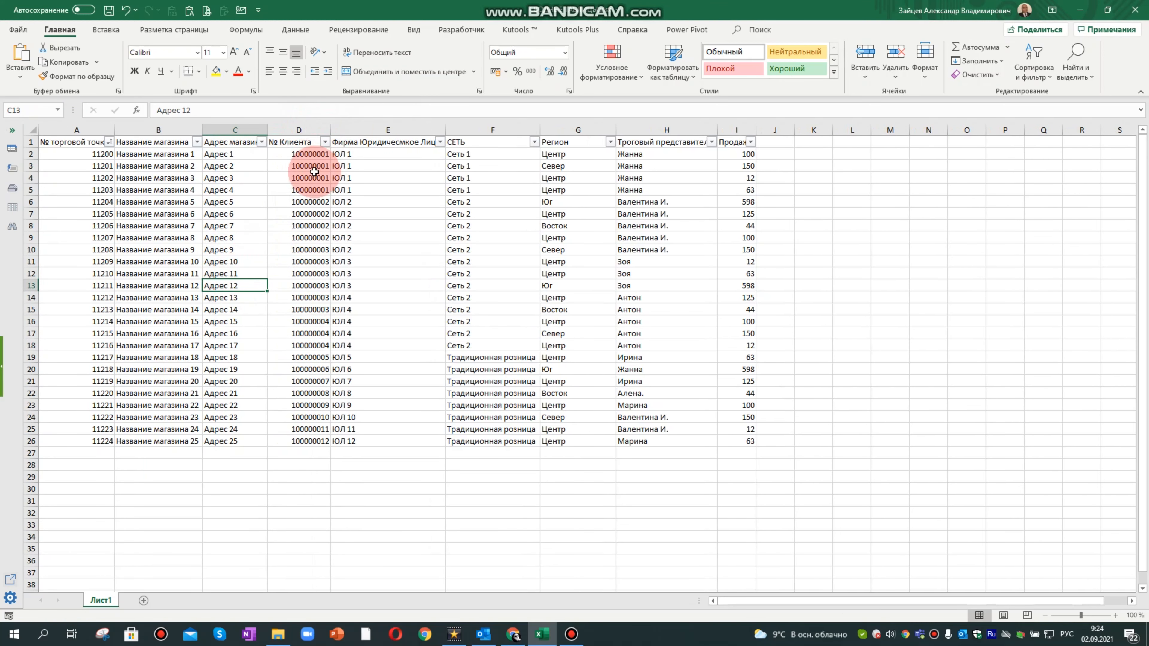
pyautogui.moveTo(309, 154); pyautogui.dragTo(300, 185)
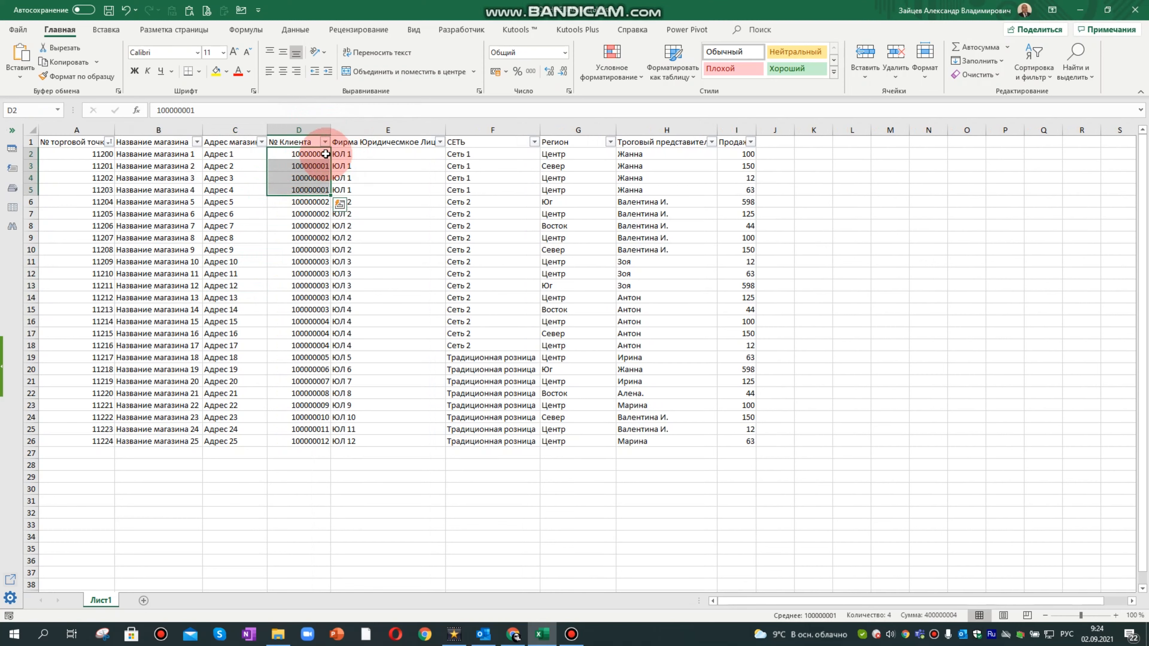
pyautogui.moveTo(355, 154); pyautogui.dragTo(352, 187)
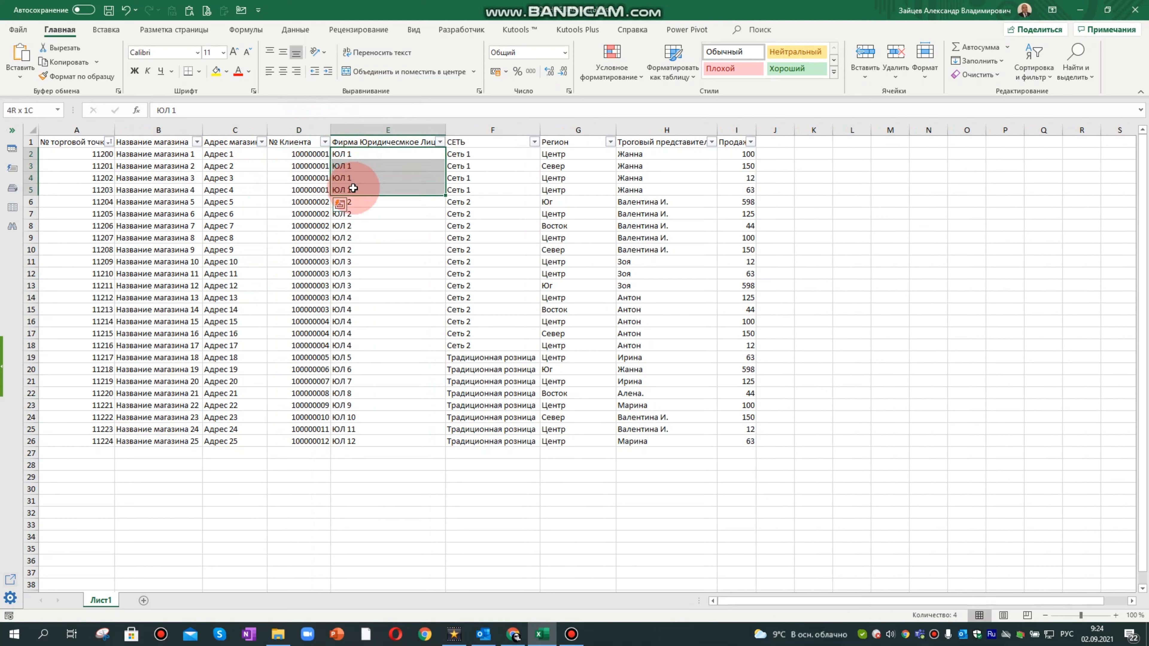
pyautogui.moveTo(297, 153); pyautogui.dragTo(294, 189)
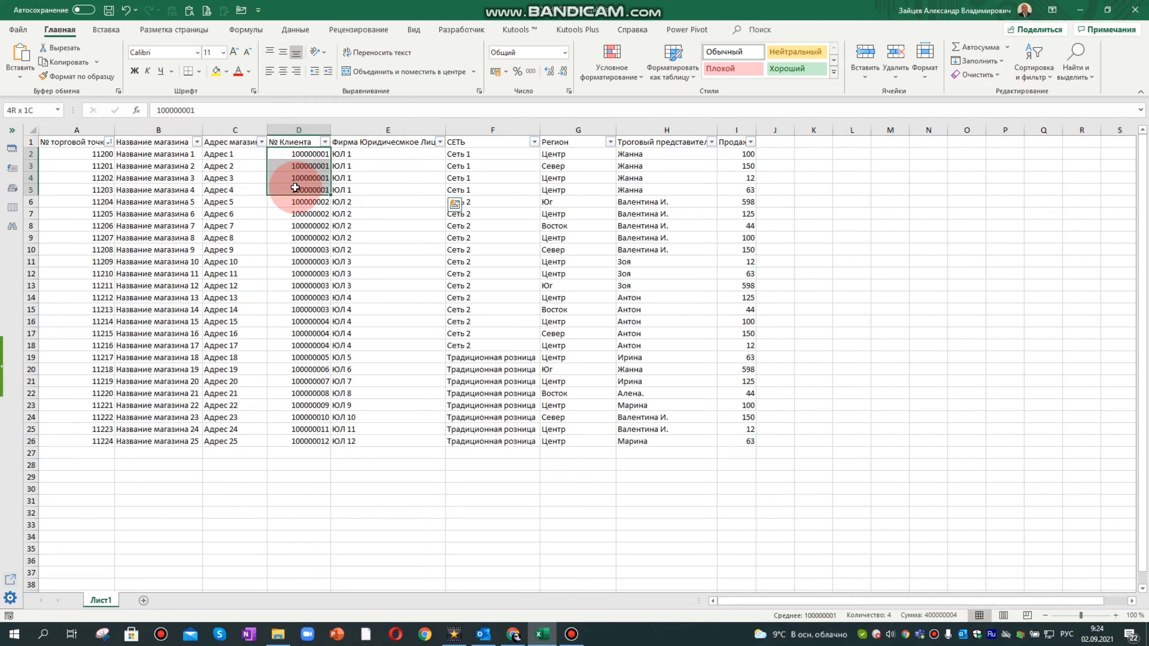
pyautogui.moveTo(159, 155); pyautogui.dragTo(179, 190)
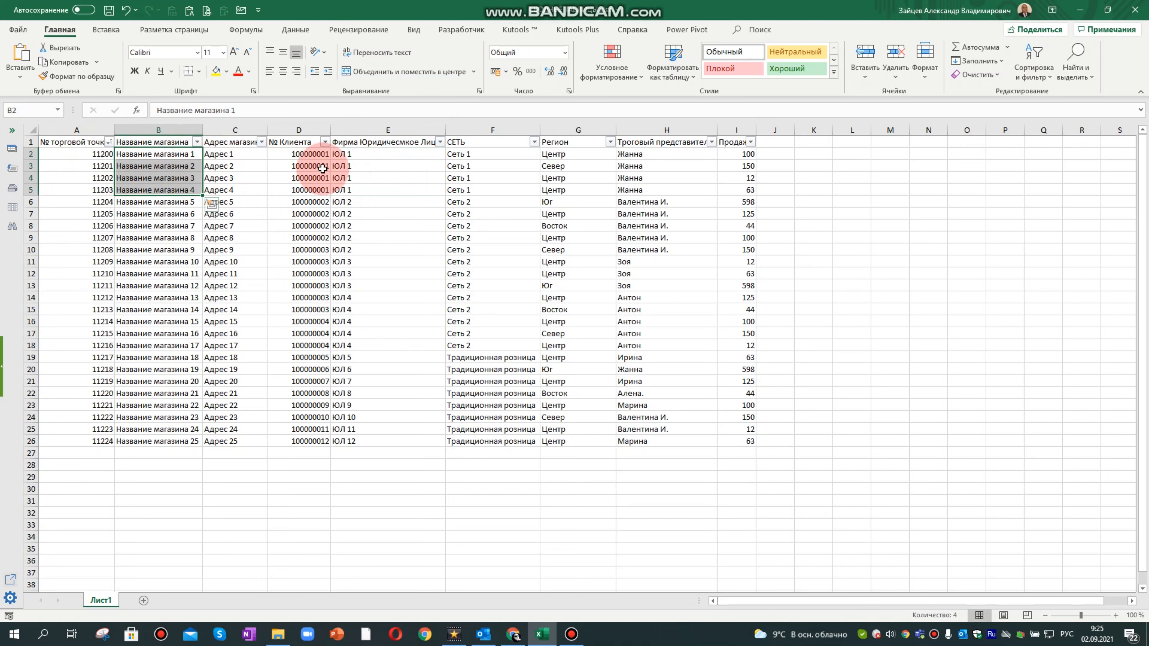
pyautogui.moveTo(497, 154); pyautogui.dragTo(496, 188)
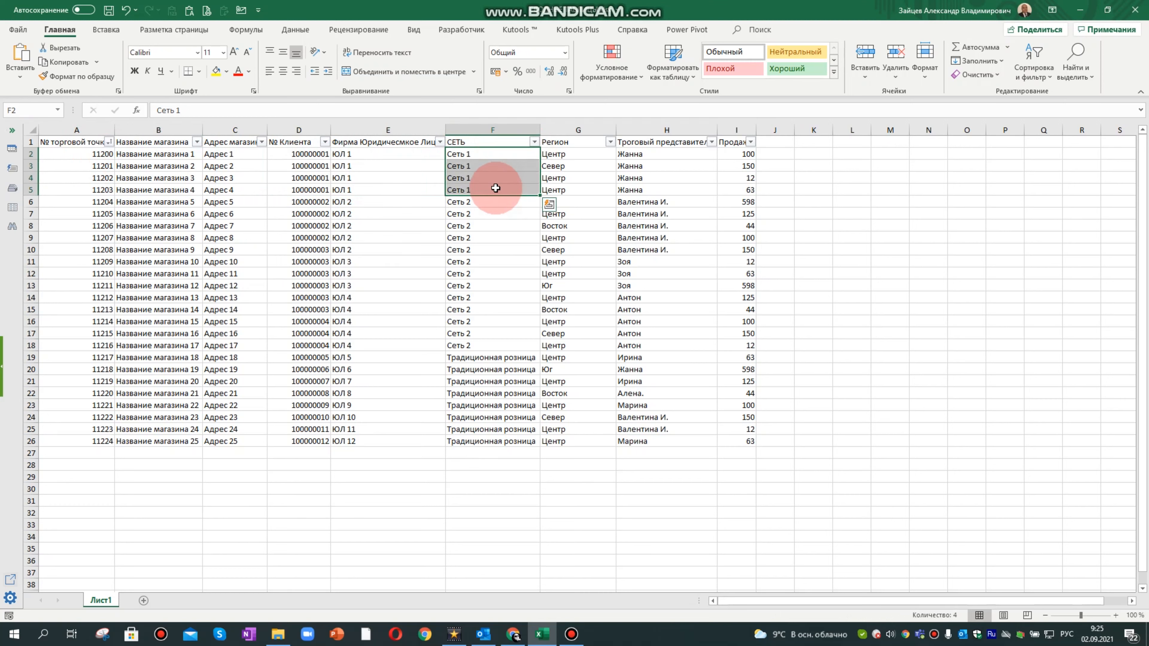
# Step: Review the store name, network, region, sales representative and sales entries in the first client's rows
pyautogui.click(165, 154)
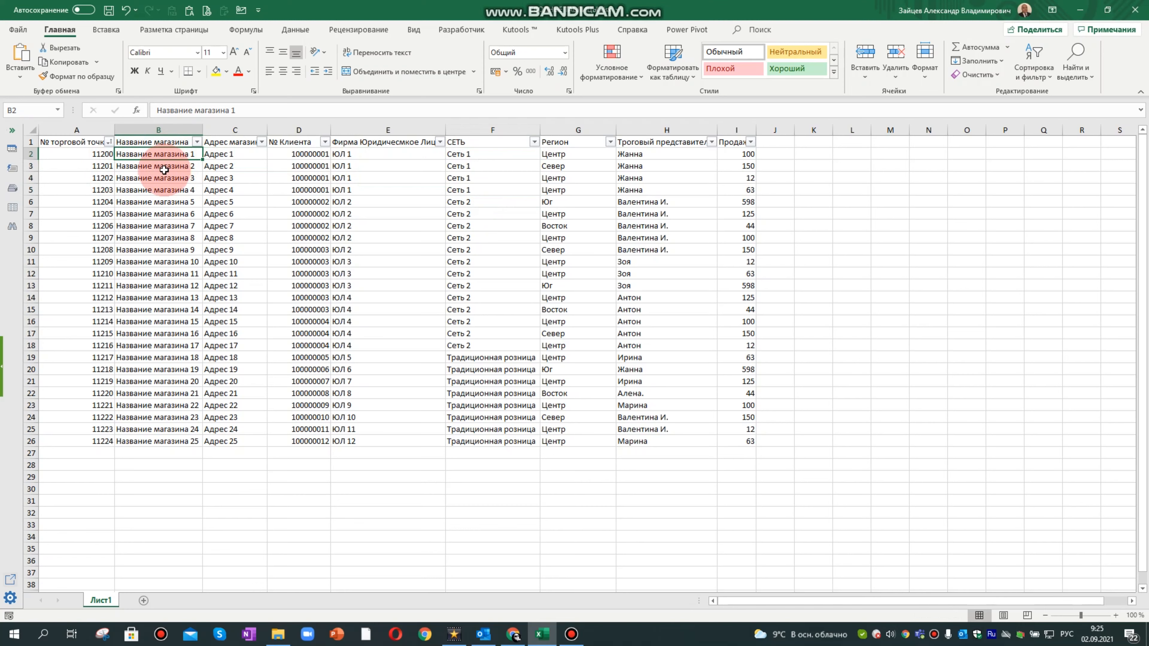
pyautogui.click(494, 156)
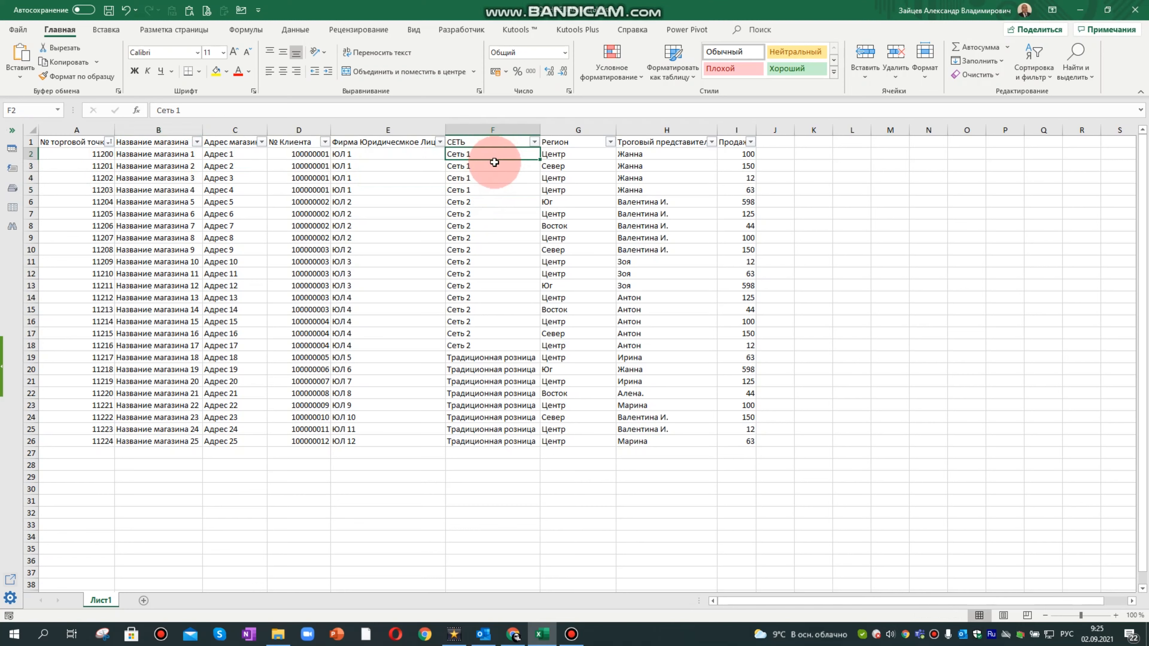
pyautogui.click(573, 159)
pyautogui.click(576, 167)
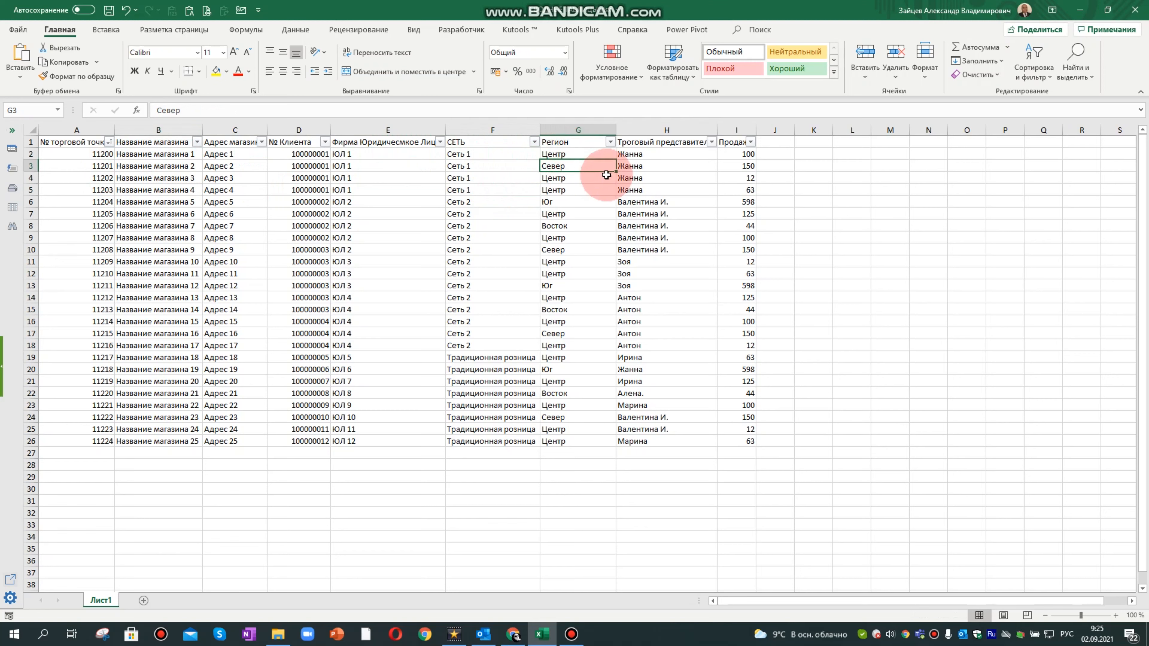
pyautogui.click(670, 176)
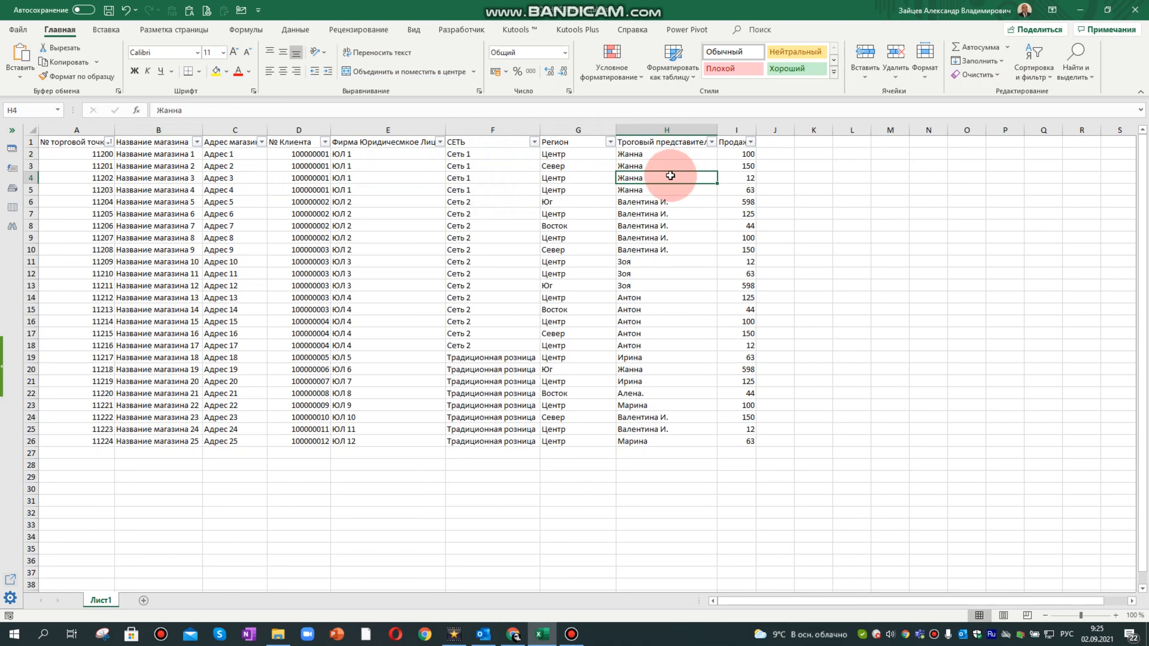
pyautogui.moveTo(661, 153); pyautogui.dragTo(661, 183)
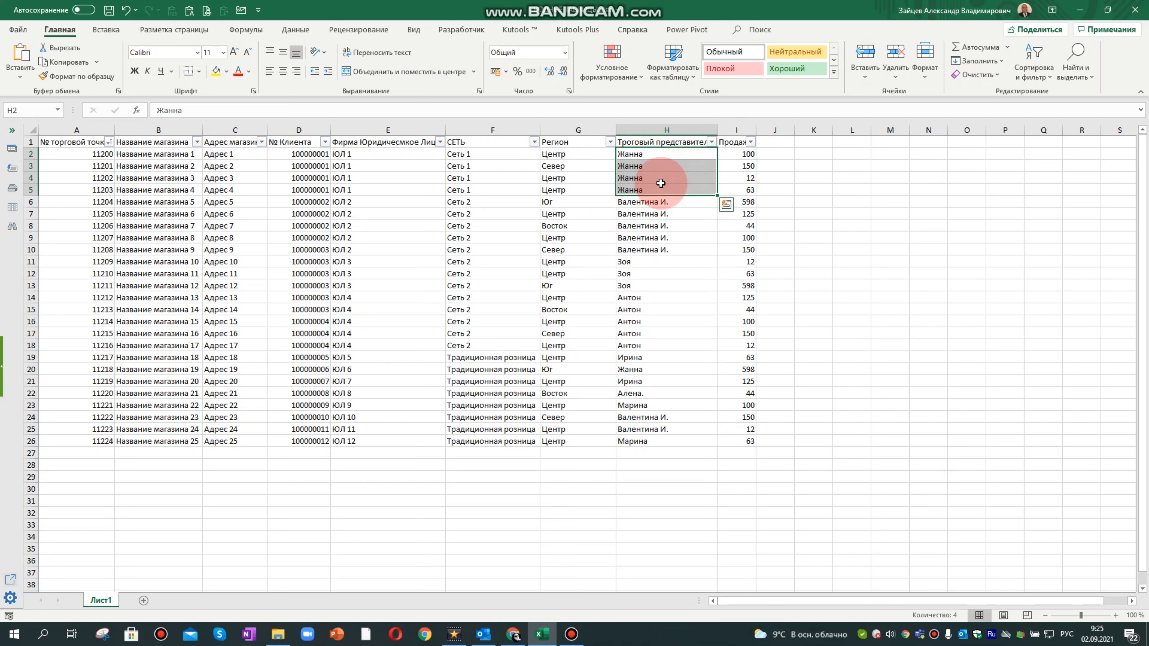
pyautogui.click(737, 154)
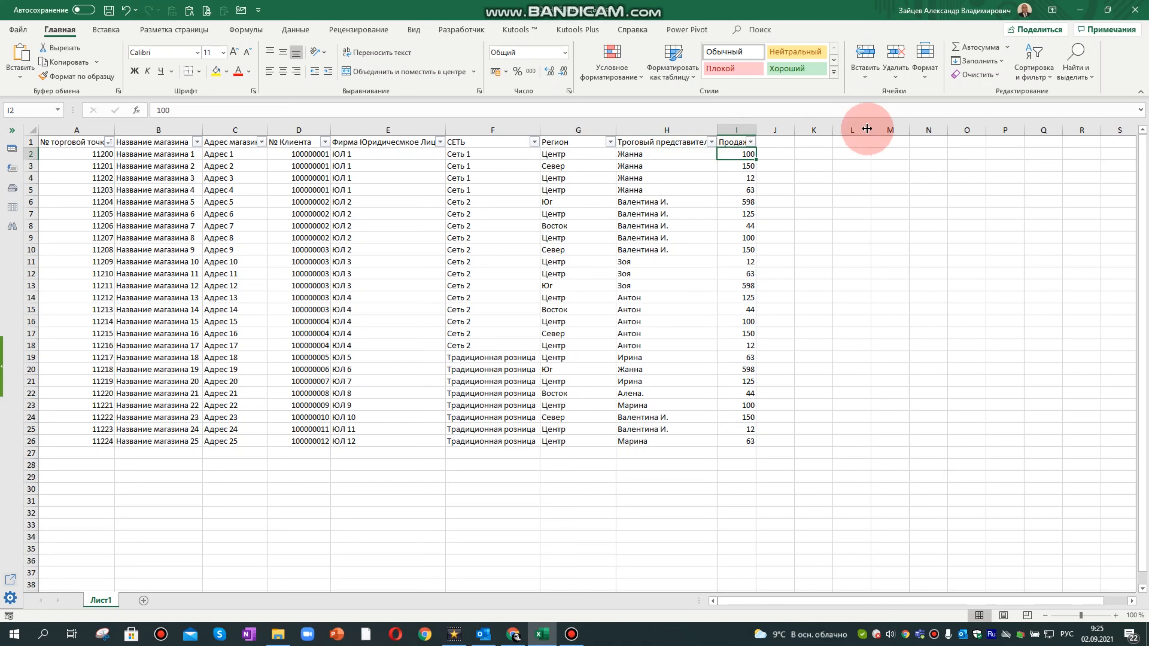
# Step: Examine the unused columns J through P beside the sales table, along with the trading point number column
pyautogui.click(773, 129)
pyautogui.click(817, 127)
pyautogui.click(856, 127)
pyautogui.click(897, 126)
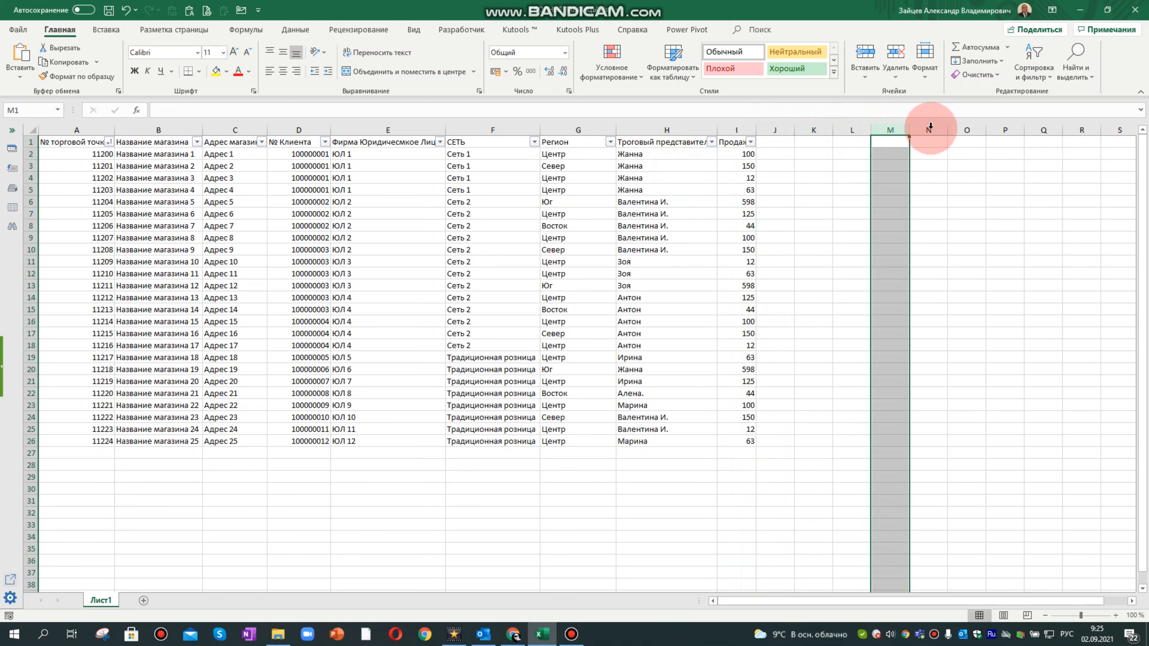
pyautogui.click(928, 128)
pyautogui.click(967, 128)
pyautogui.click(1004, 129)
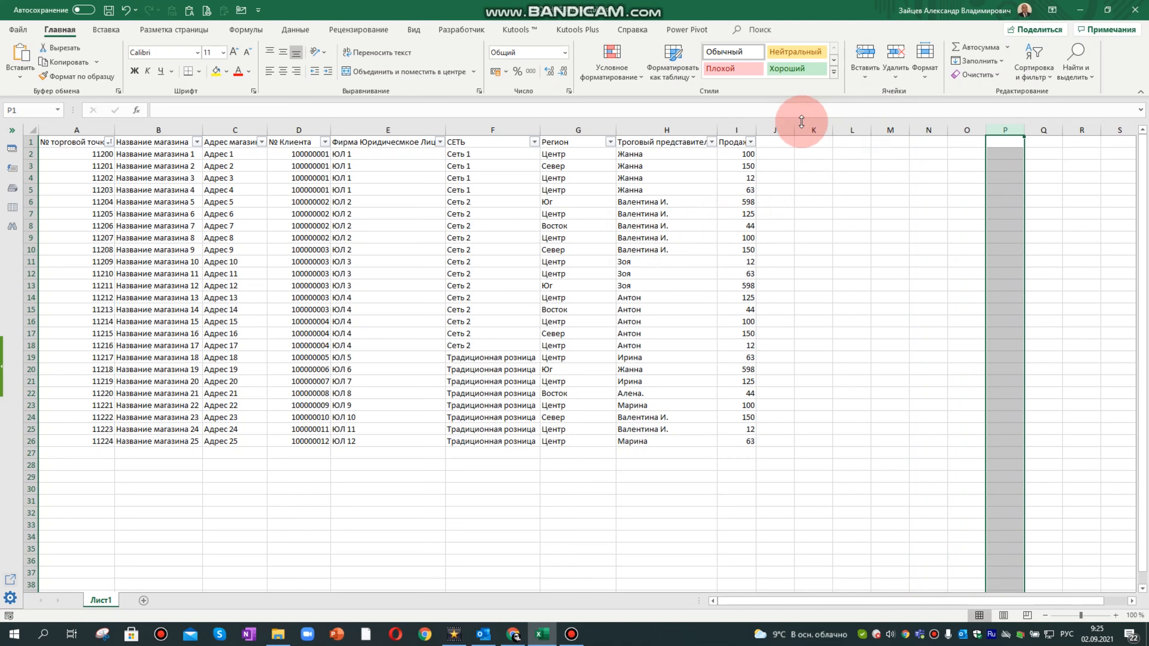
pyautogui.click(781, 128)
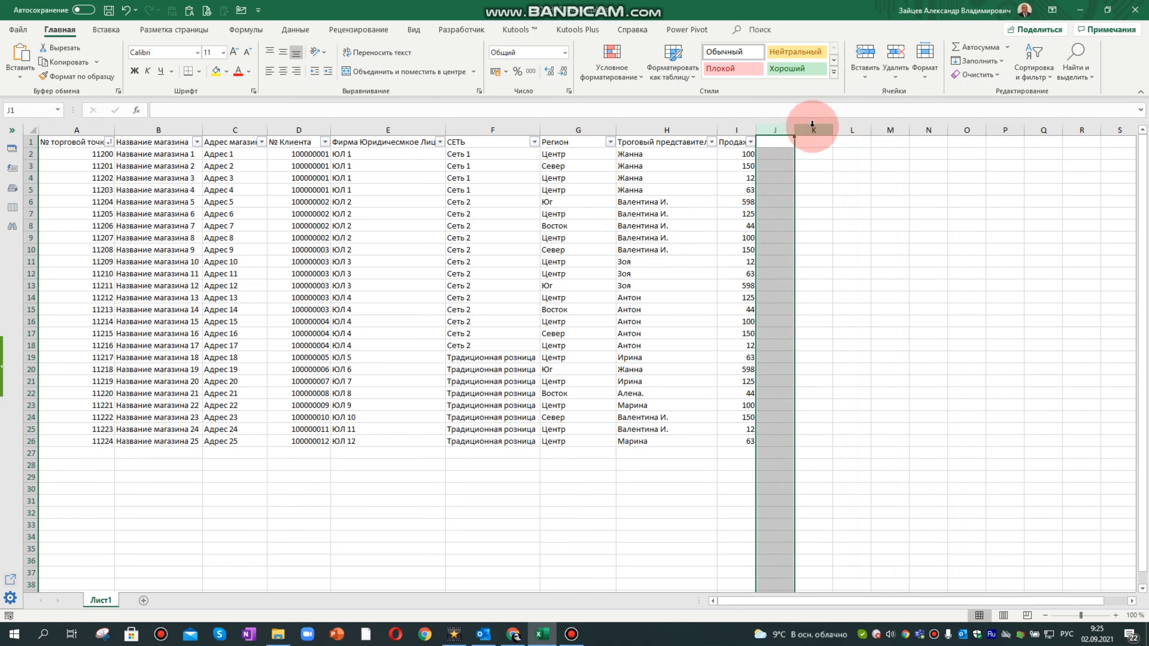
pyautogui.click(803, 129)
pyautogui.click(849, 128)
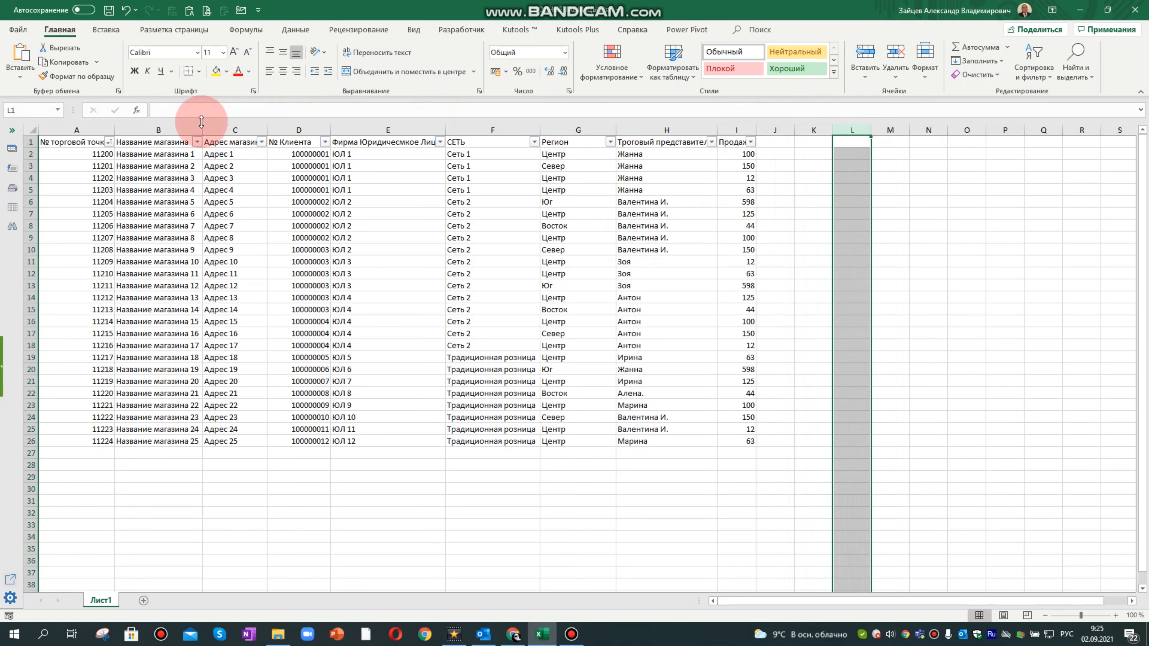
pyautogui.click(58, 129)
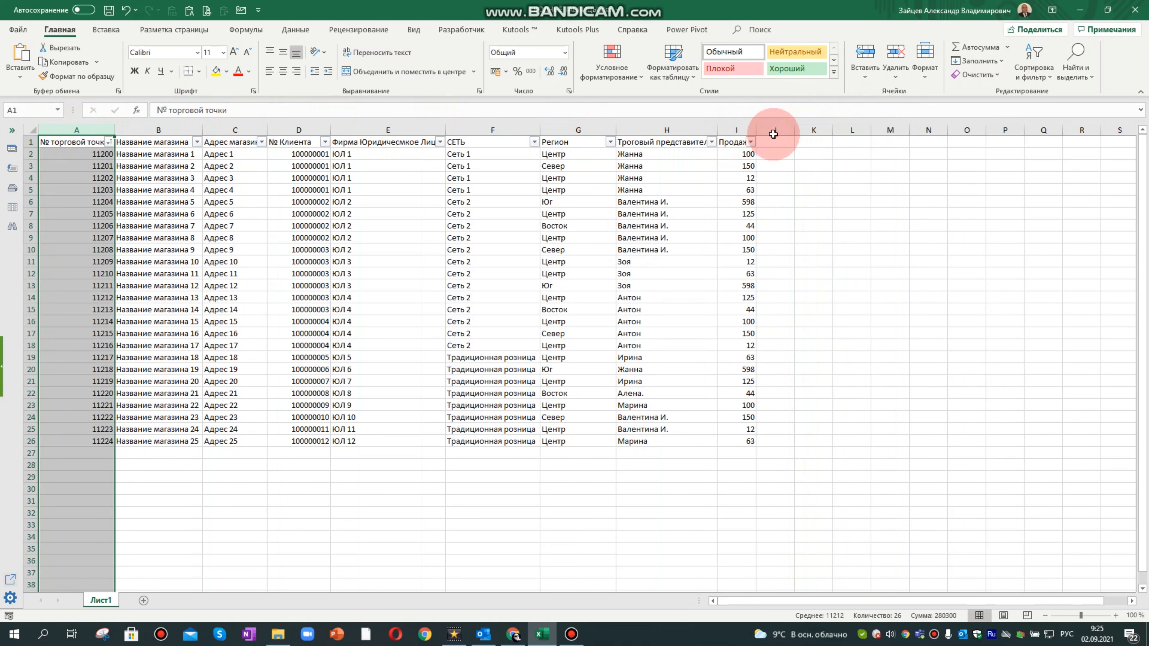
pyautogui.click(787, 129)
pyautogui.click(814, 128)
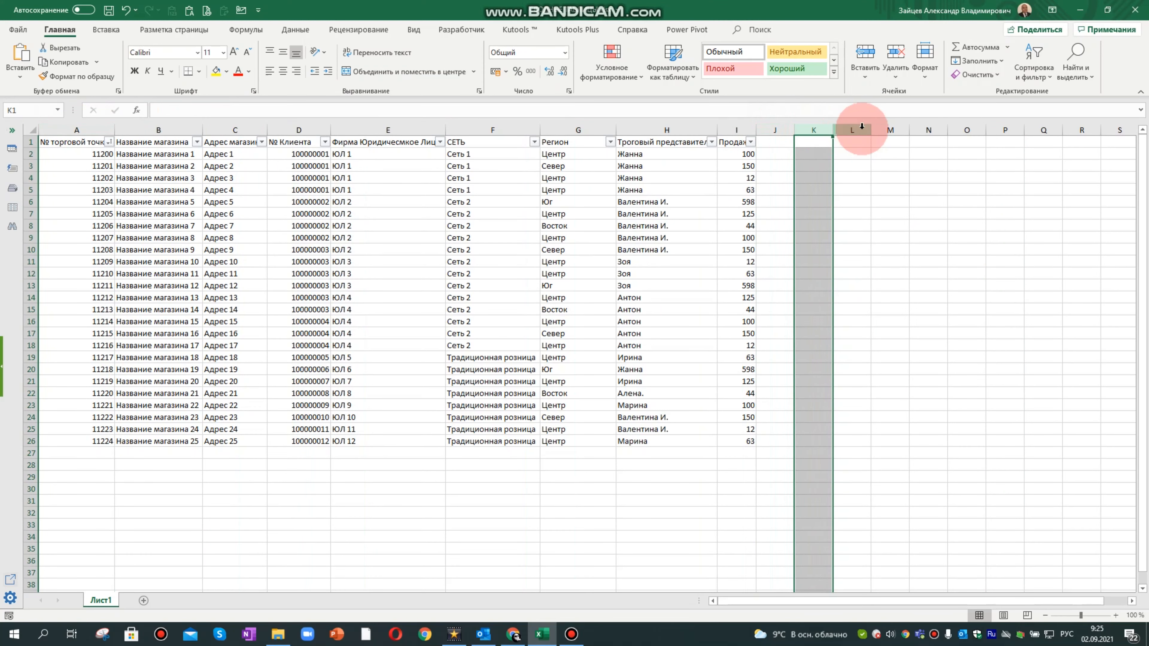
pyautogui.click(861, 129)
# Step: Create a pivot table from Лист1!$A$1:$I$26 on a new sheet, adding the data to the data model
pyautogui.click(235, 237)
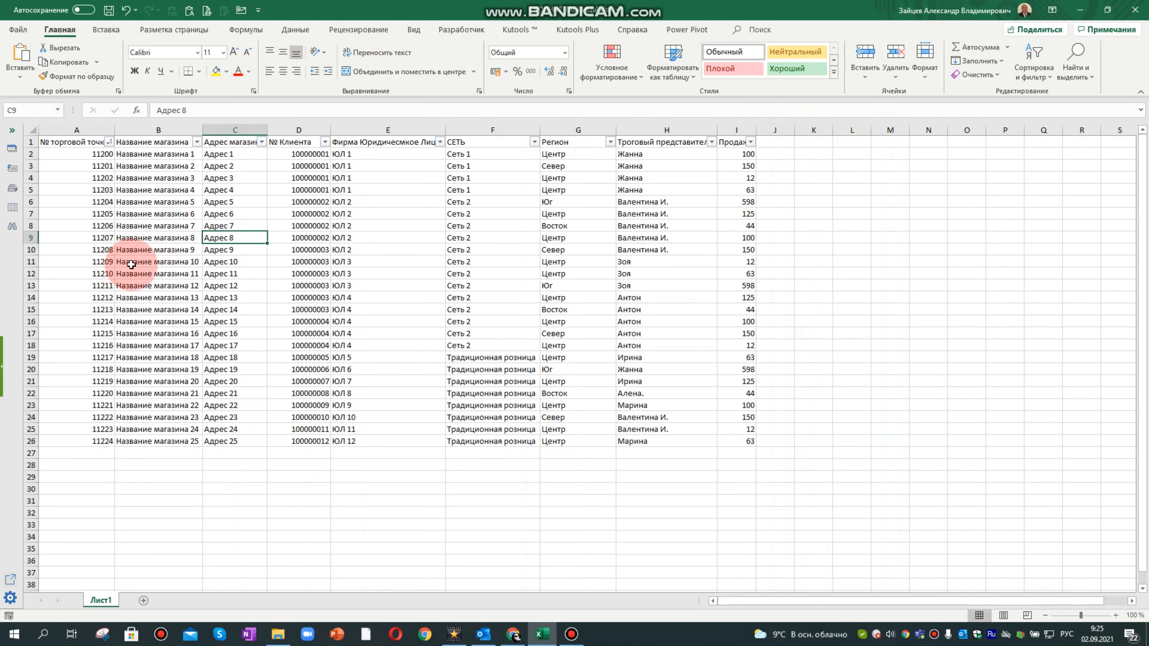
pyautogui.click(138, 214)
pyautogui.click(106, 29)
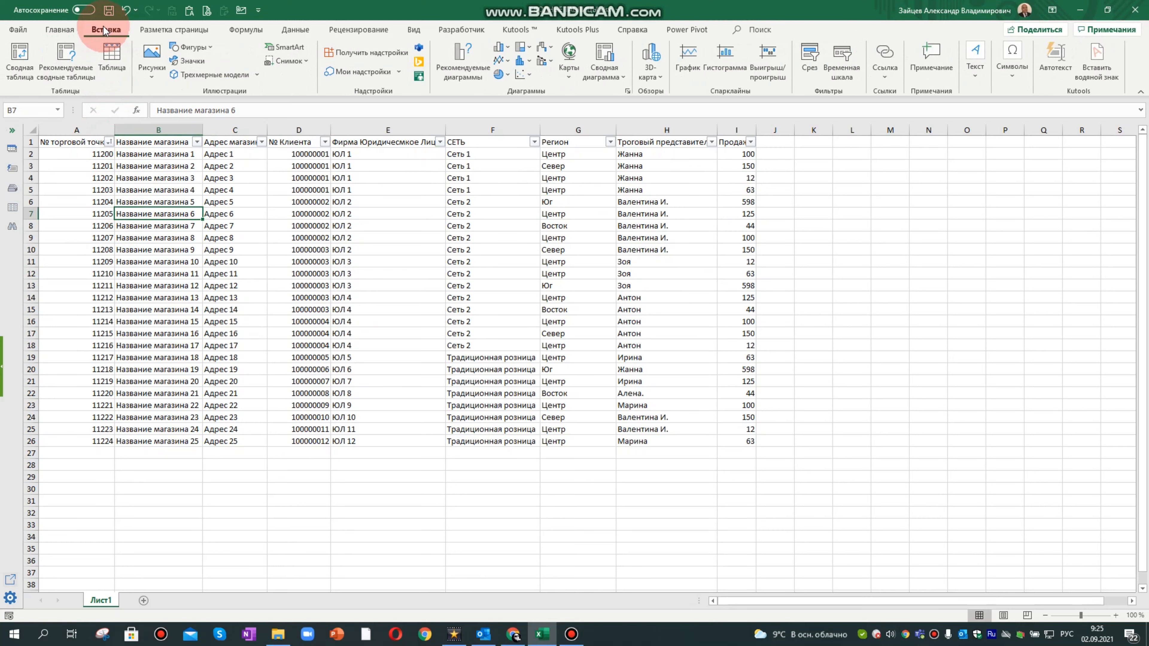
pyautogui.click(21, 68)
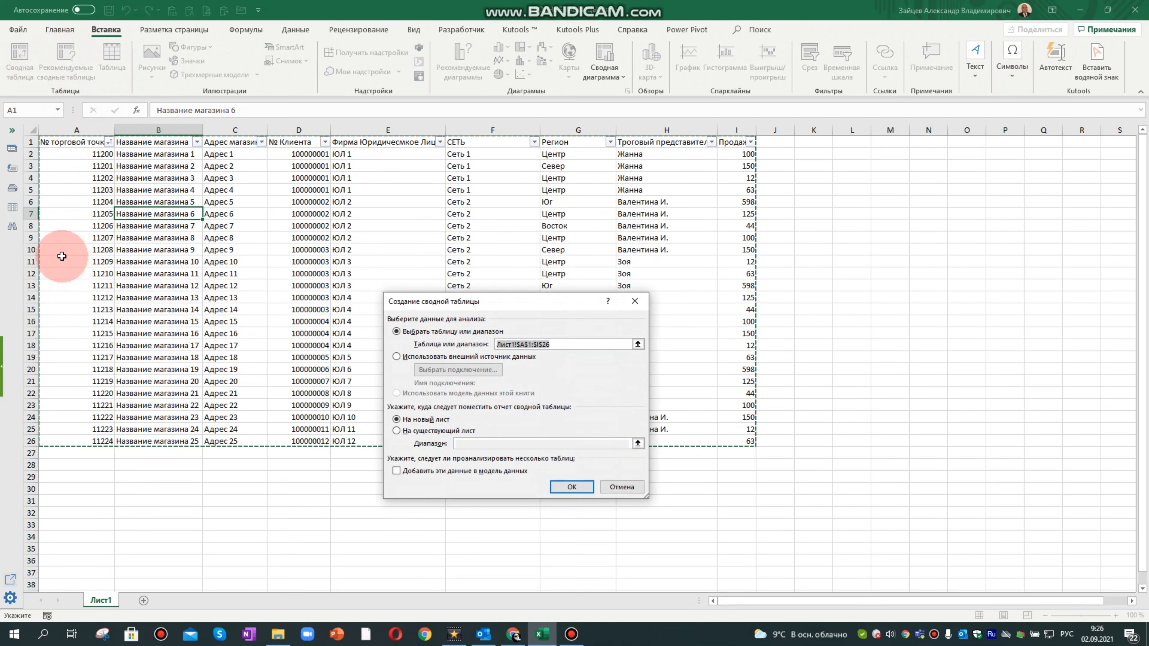
pyautogui.click(396, 470)
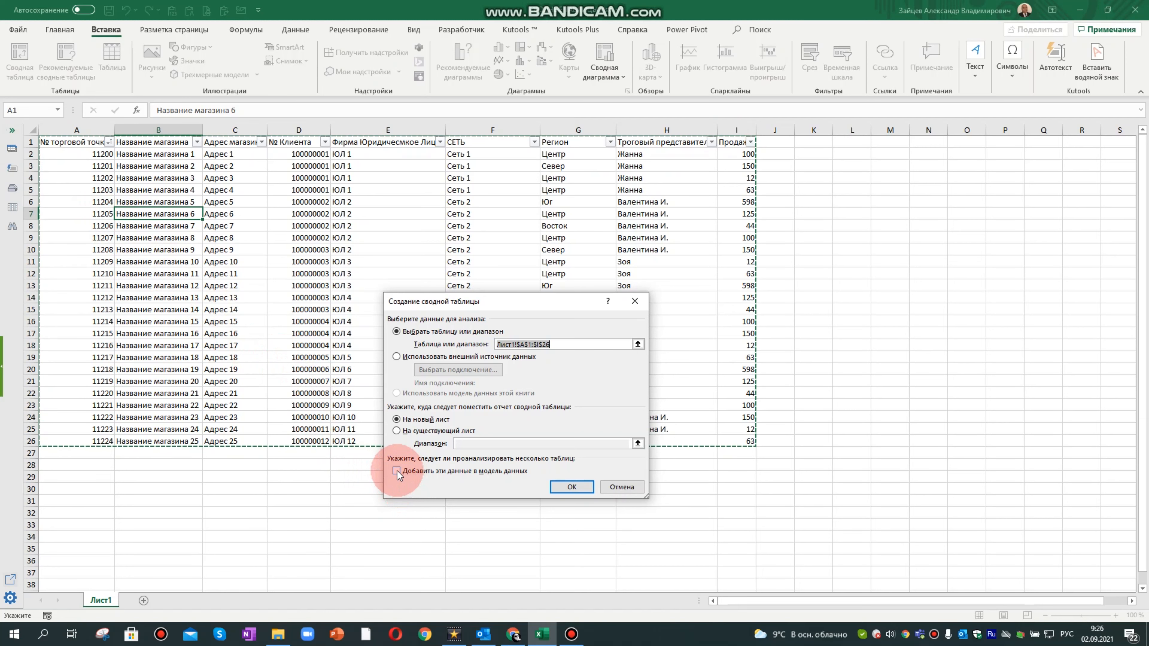
pyautogui.click(568, 486)
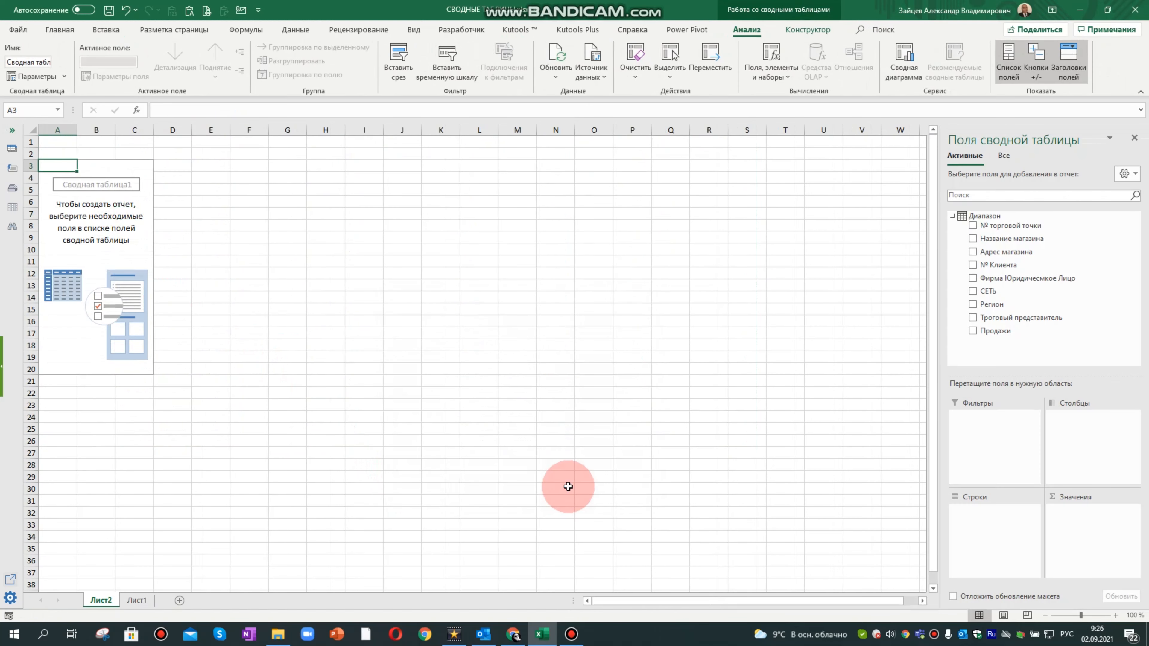
# Step: Check the empty pivot table report on Лист2 and return to the source data on Лист1, selecting column K
pyautogui.click(539, 334)
pyautogui.click(57, 166)
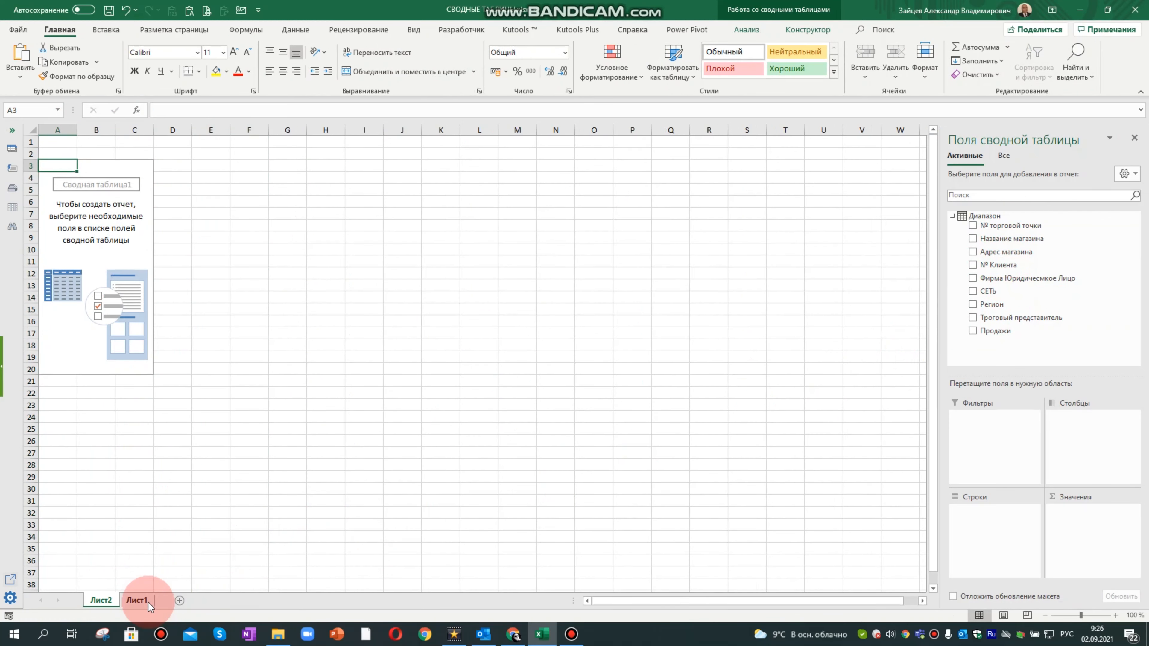
pyautogui.click(137, 600)
pyautogui.click(814, 129)
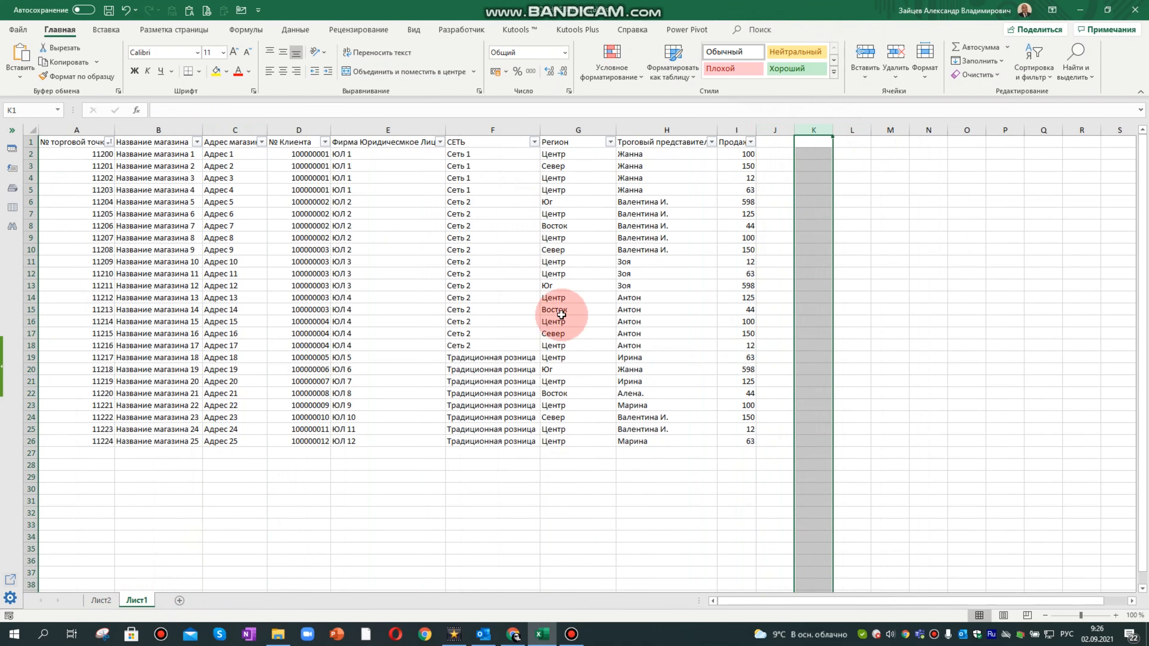
# Step: Add the Троговый представитель field to the rows of the pivot table on Лист2
pyautogui.click(100, 600)
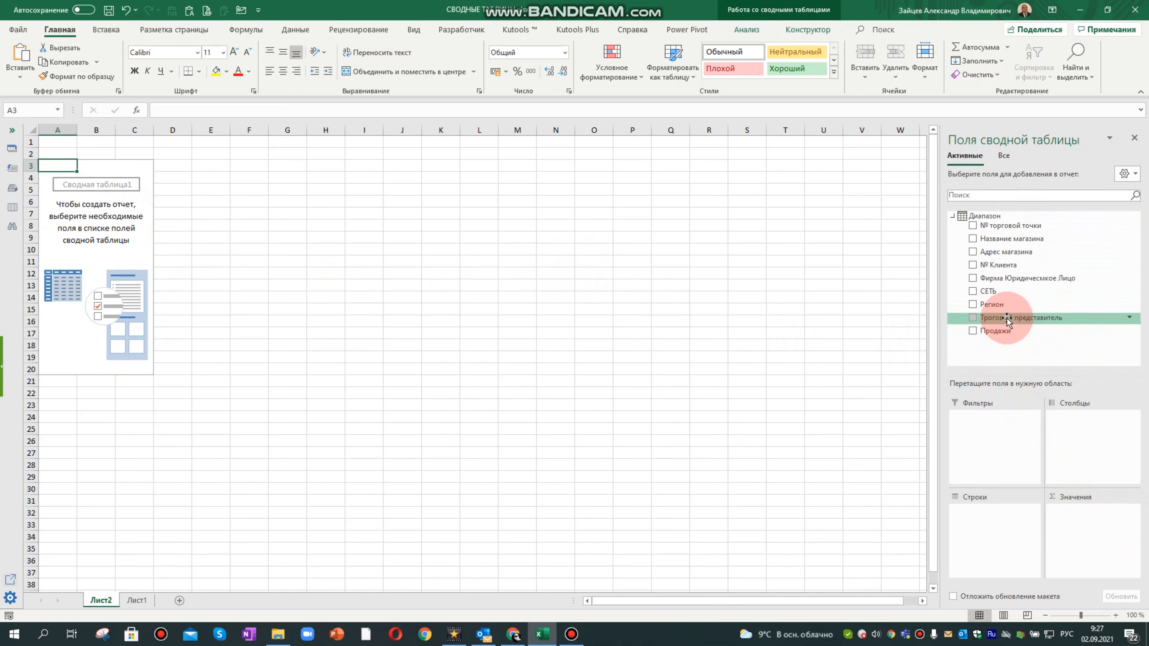
pyautogui.moveTo(1007, 318); pyautogui.dragTo(994, 529)
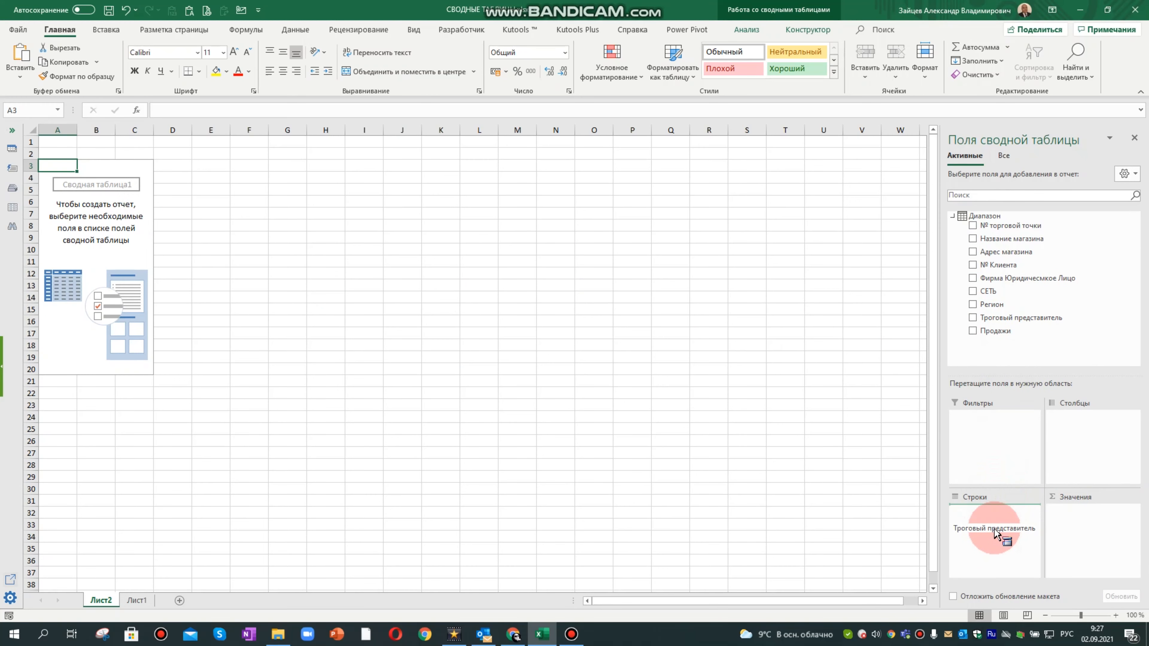
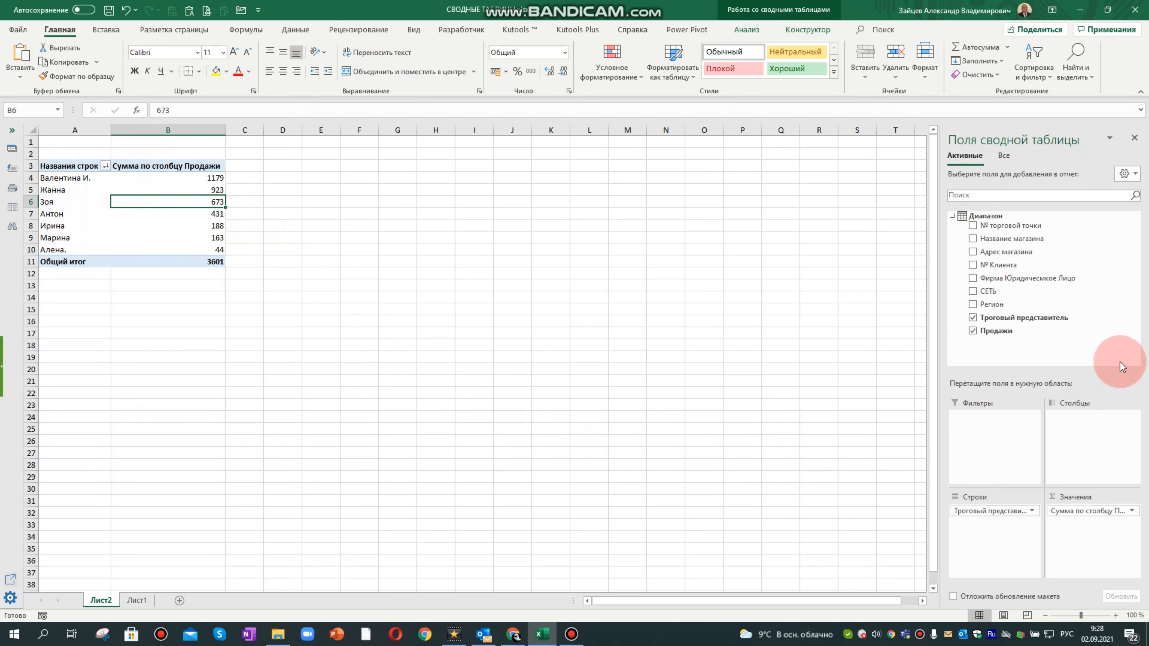
# Step: Add the № торговой точки field to the pivot table's values, below the sum of Продажи
pyautogui.moveTo(1017, 229); pyautogui.dragTo(1041, 226)
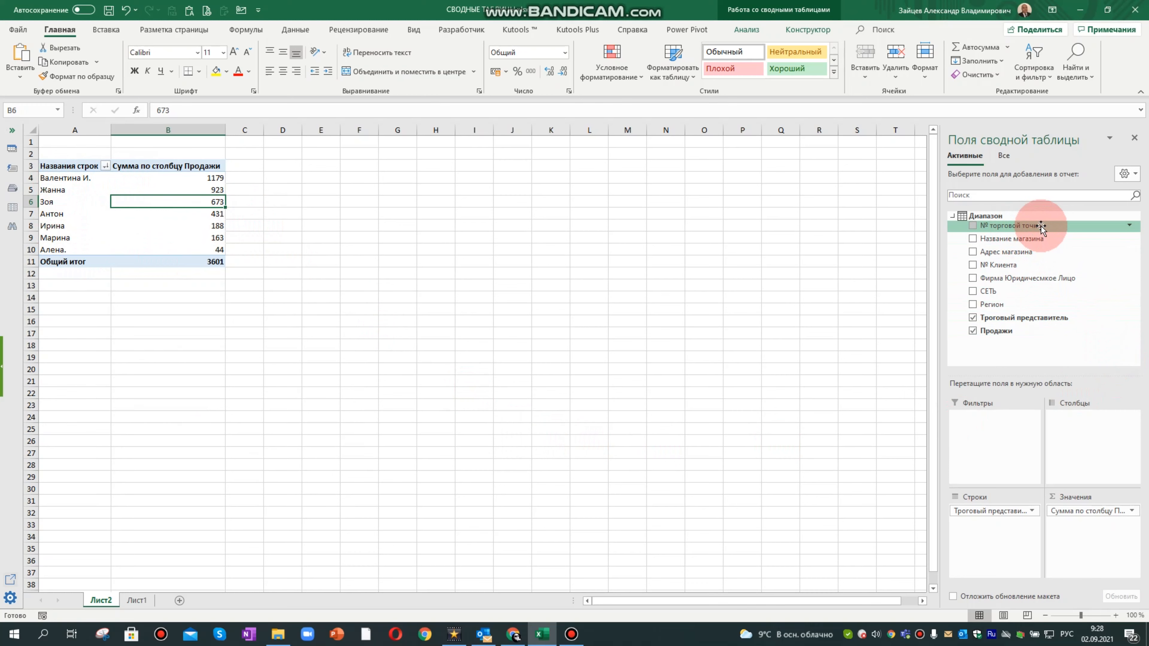
pyautogui.moveTo(1041, 226); pyautogui.dragTo(243, 179)
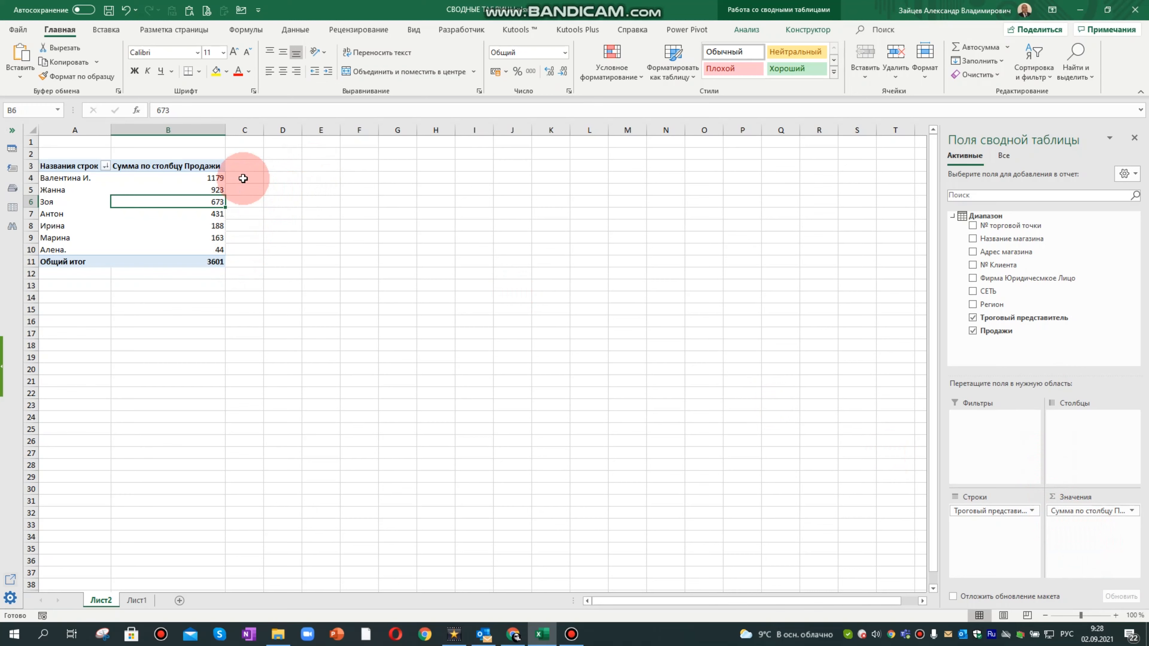
pyautogui.moveTo(243, 179); pyautogui.dragTo(1089, 525)
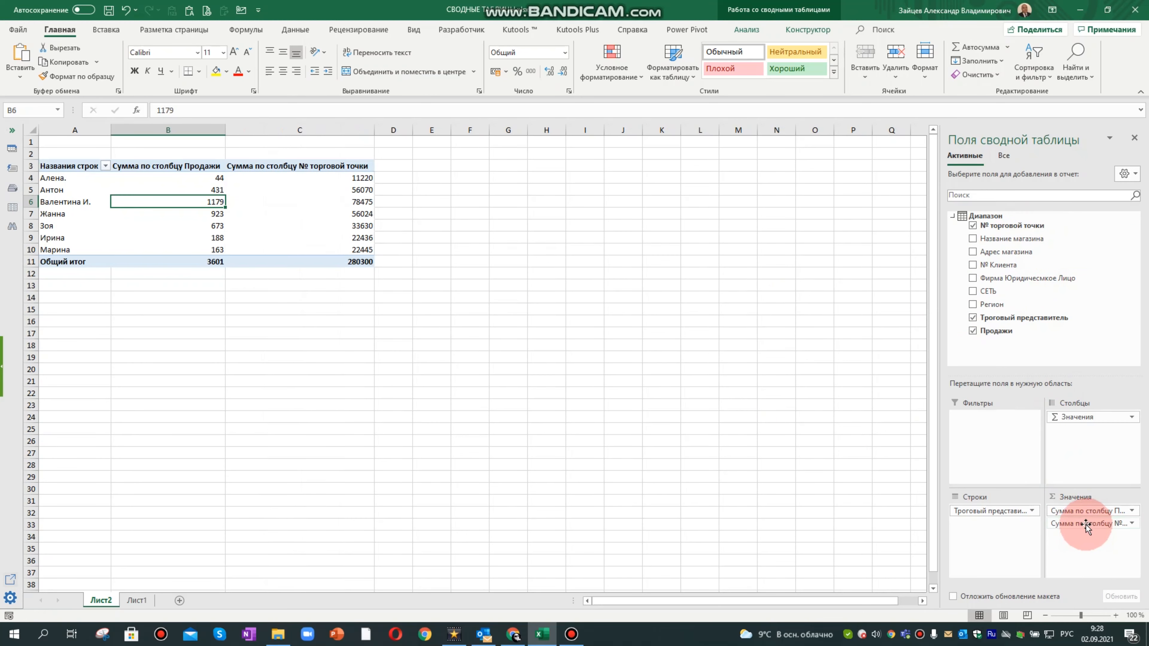
# Step: Summarize the № торговой точки value field by Число разных элементов
pyautogui.rightClick(321, 203)
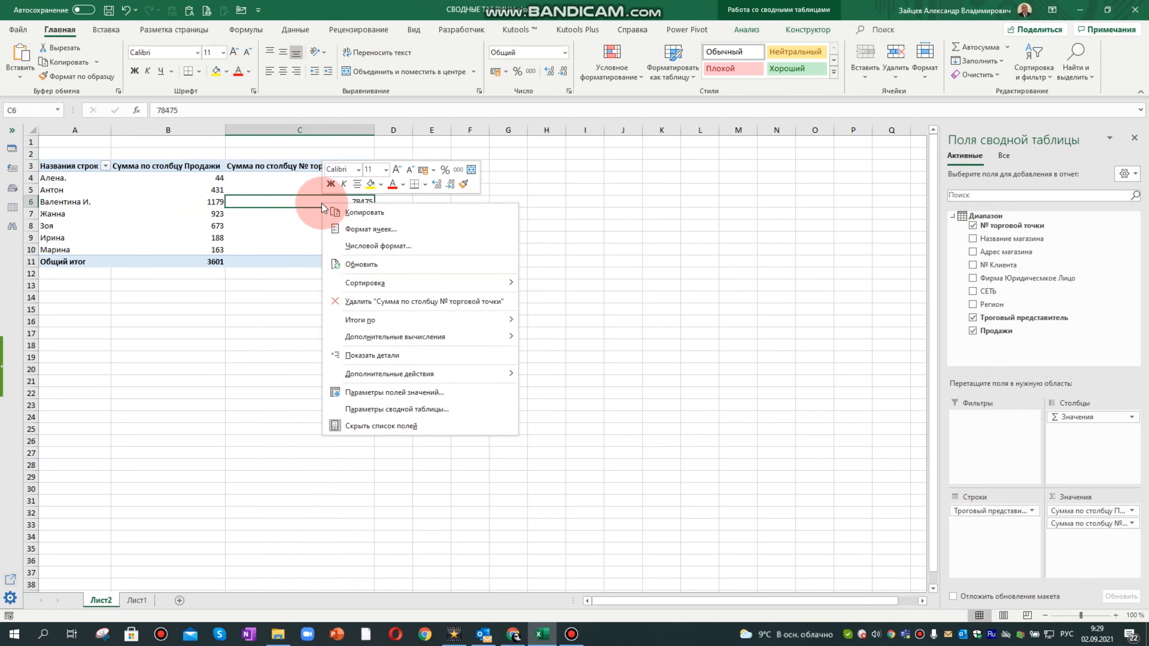
pyautogui.click(415, 394)
pyautogui.moveTo(428, 405); pyautogui.dragTo(412, 428)
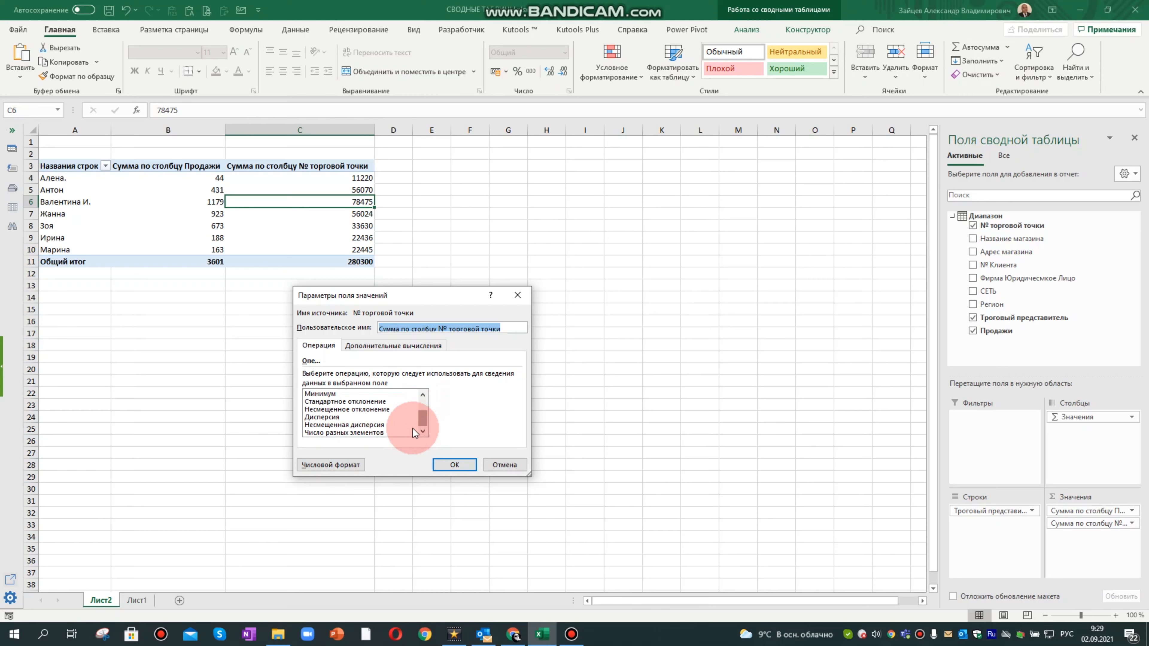
pyautogui.click(344, 432)
pyautogui.click(455, 465)
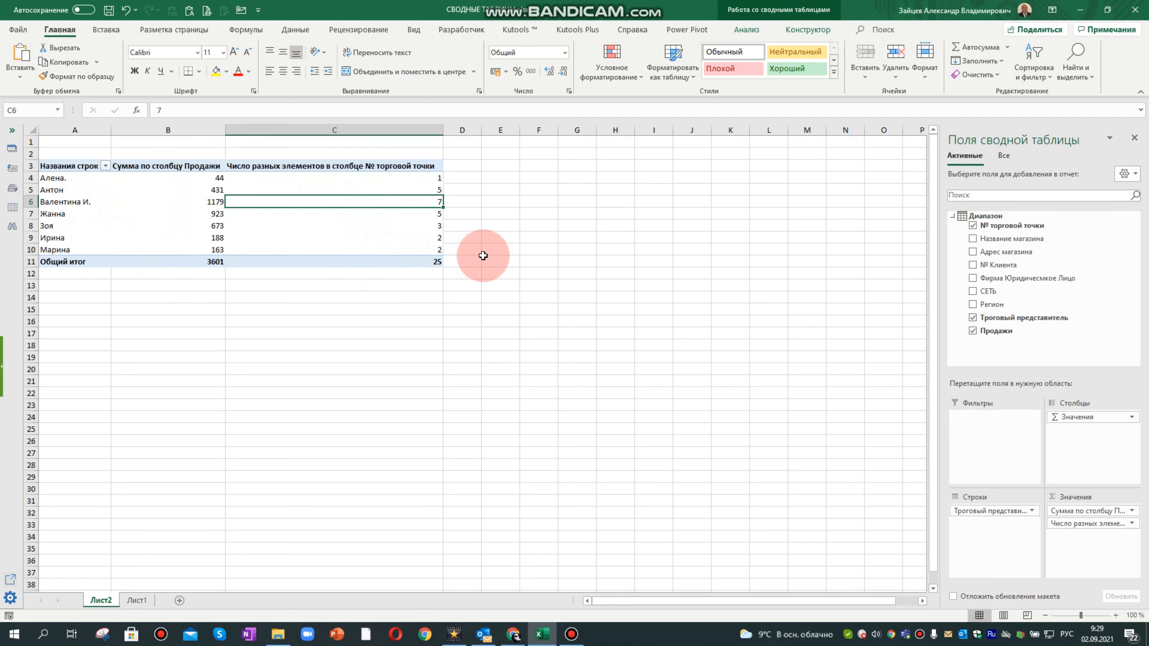
# Step: Extract the source records behind the trading point count in C5 to a new sheet and review their store names
pyautogui.moveTo(406, 190)
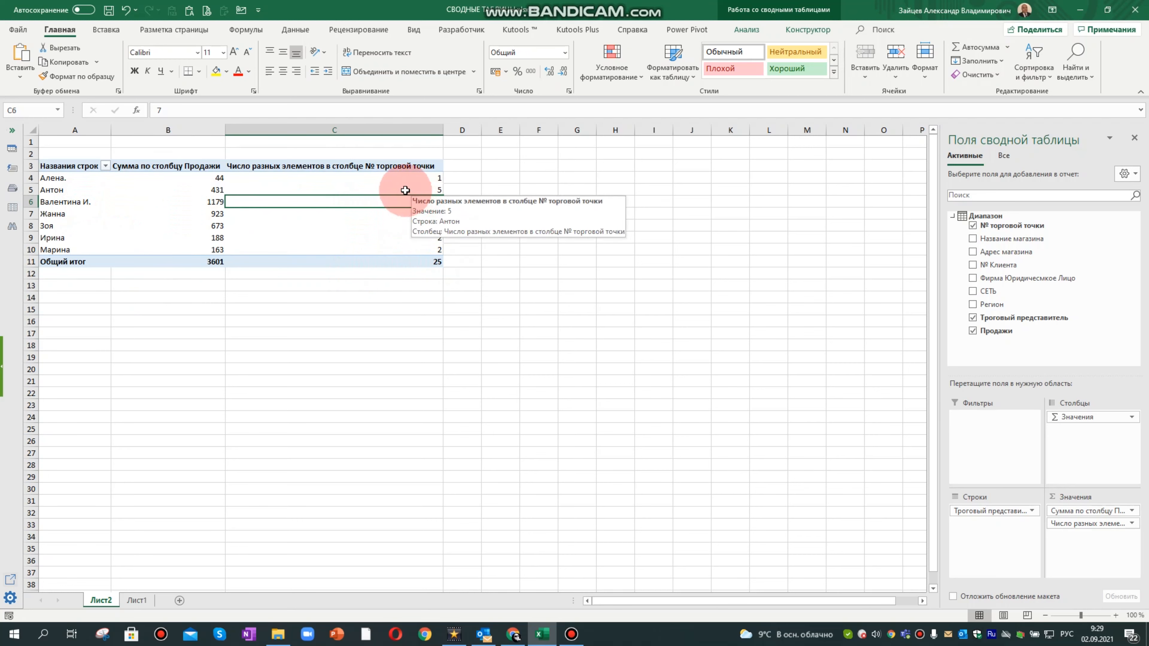
pyautogui.click(398, 190)
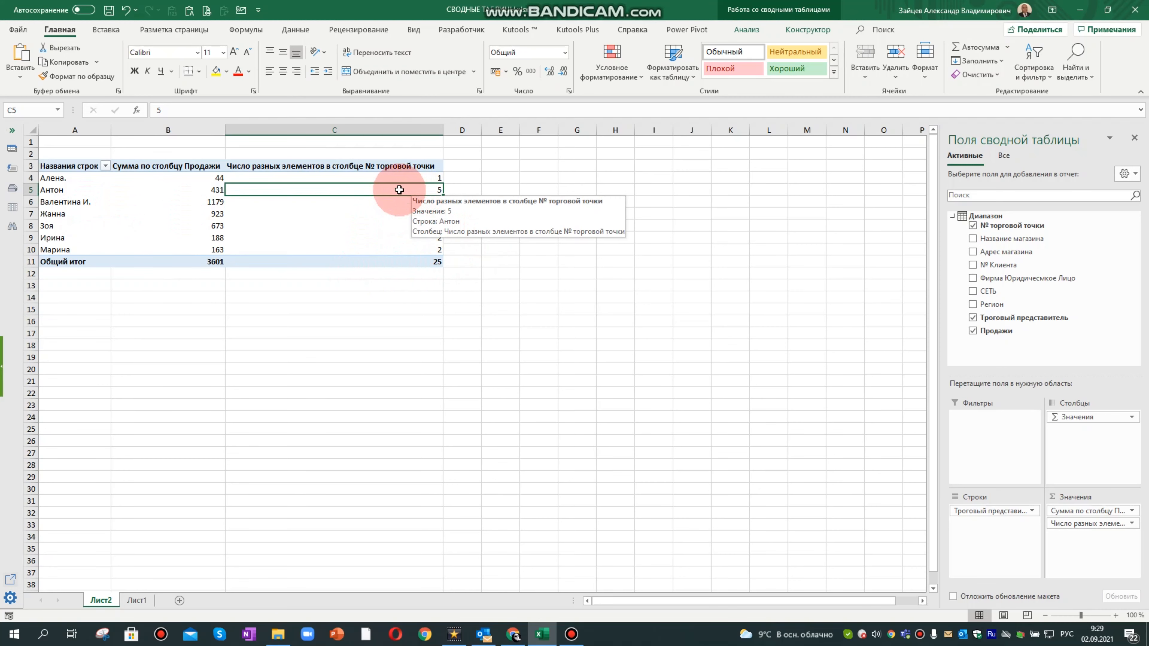
pyautogui.doubleClick(398, 190)
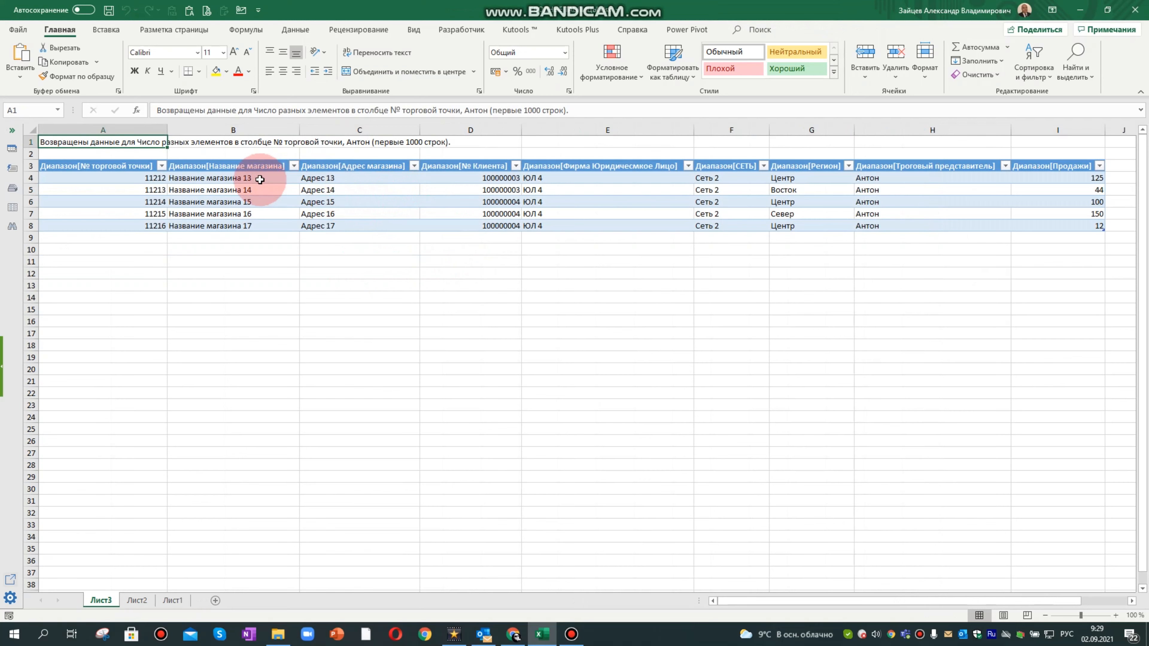
pyautogui.click(242, 180)
pyautogui.click(245, 190)
pyautogui.click(251, 203)
pyautogui.click(251, 215)
pyautogui.click(252, 225)
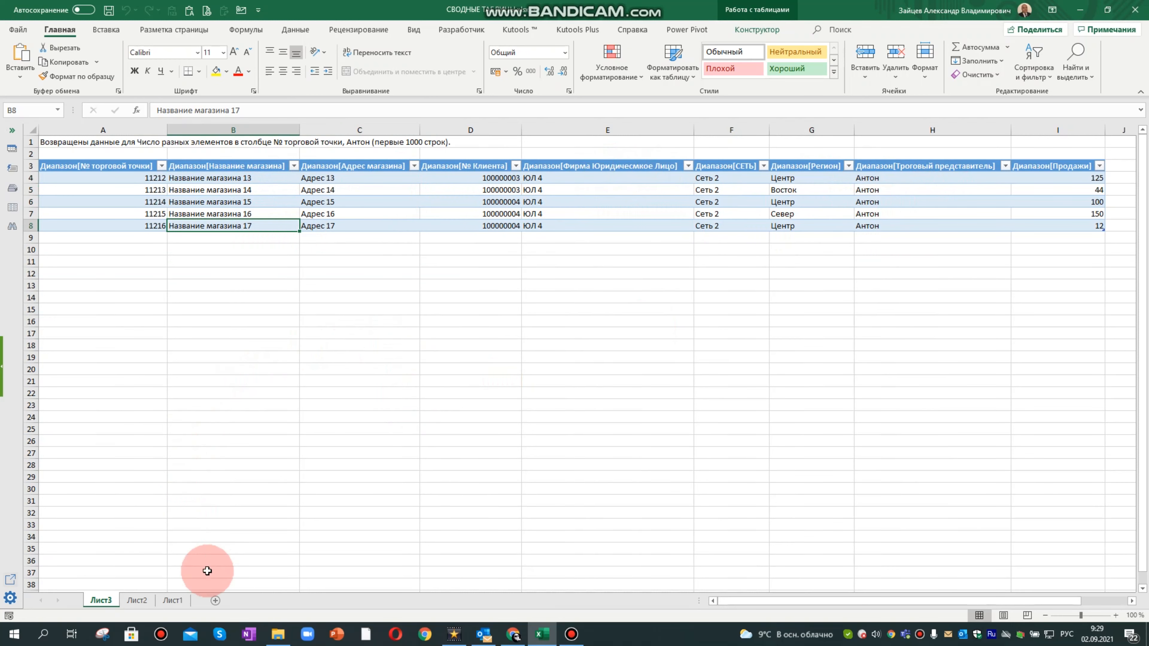
# Step: Delete the detail sheet Лист3 from the workbook
pyautogui.rightClick(100, 603)
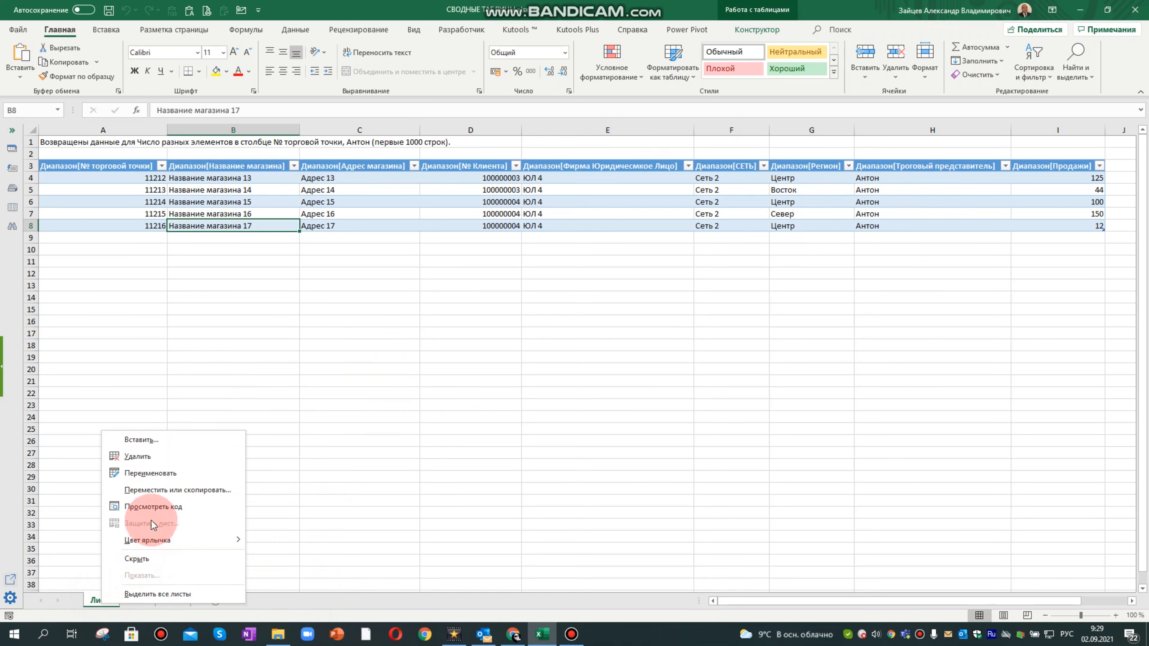
pyautogui.click(155, 456)
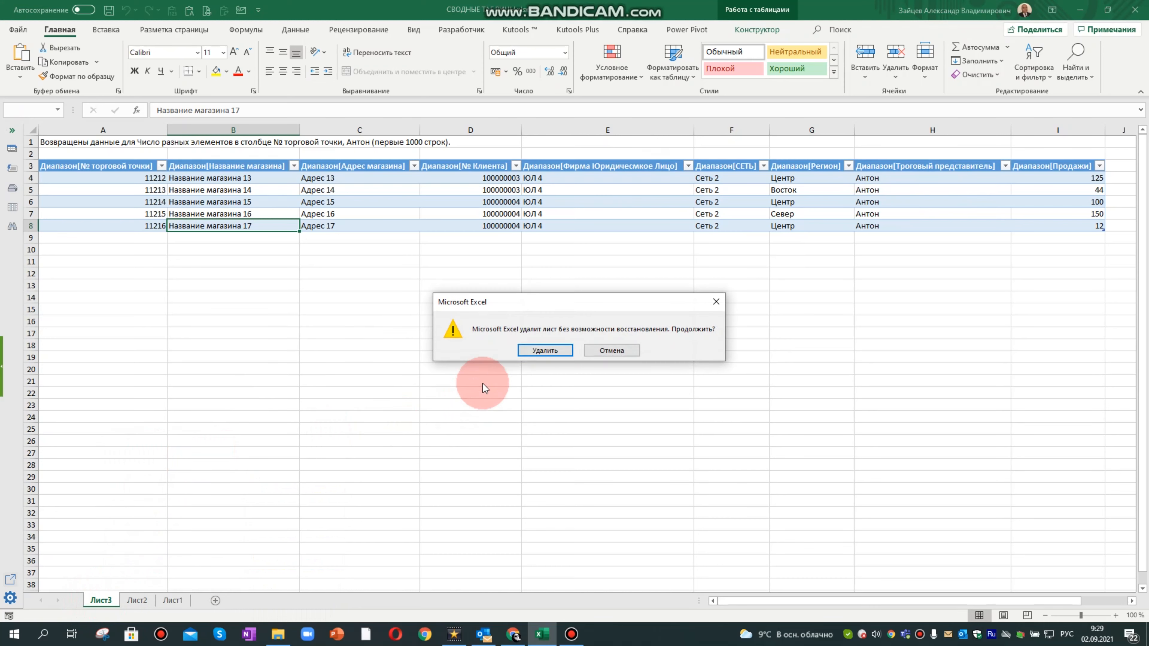
pyautogui.click(534, 350)
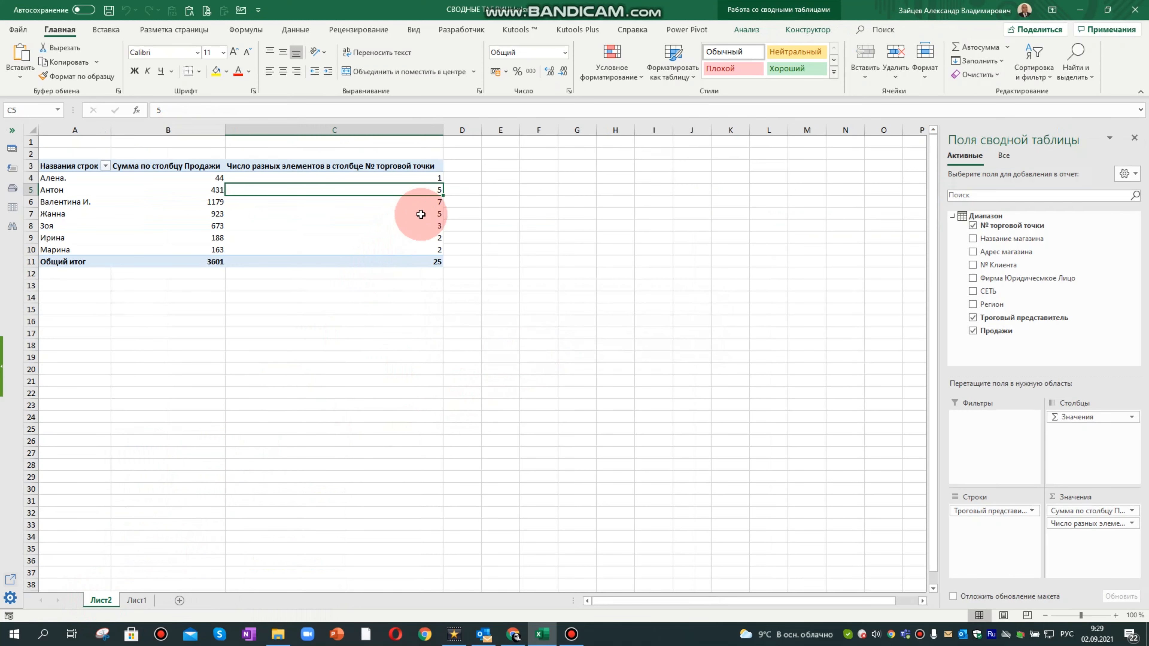
# Step: Extract the source records behind the trading point count in C9 and delete the resulting detail sheet
pyautogui.doubleClick(420, 240)
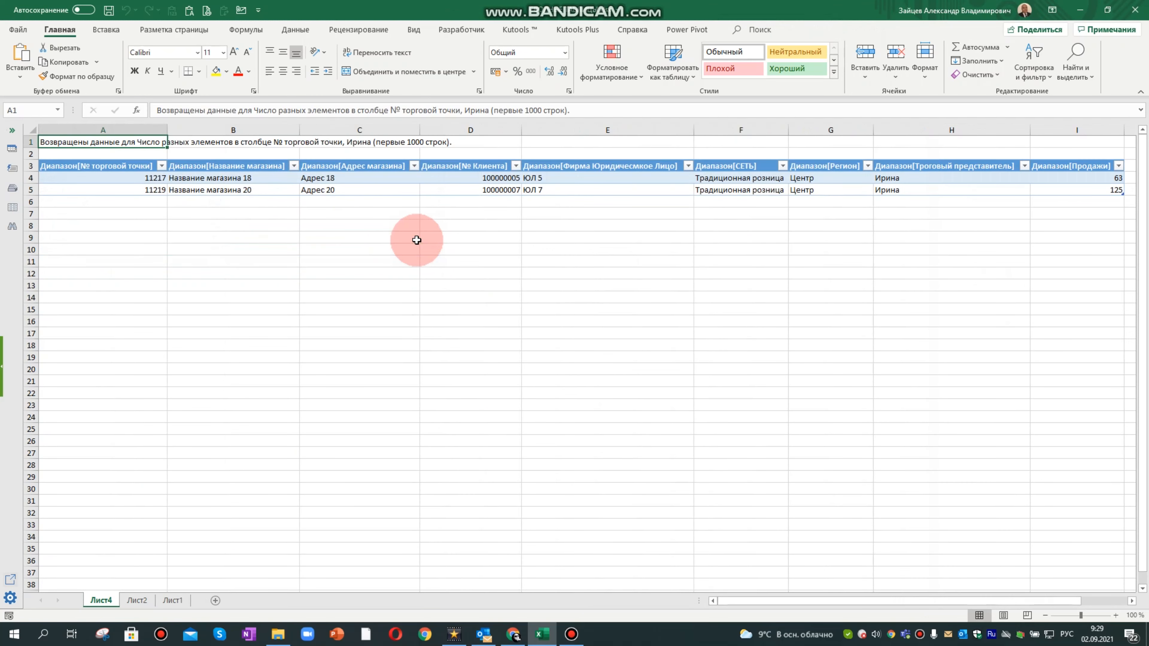
pyautogui.rightClick(102, 597)
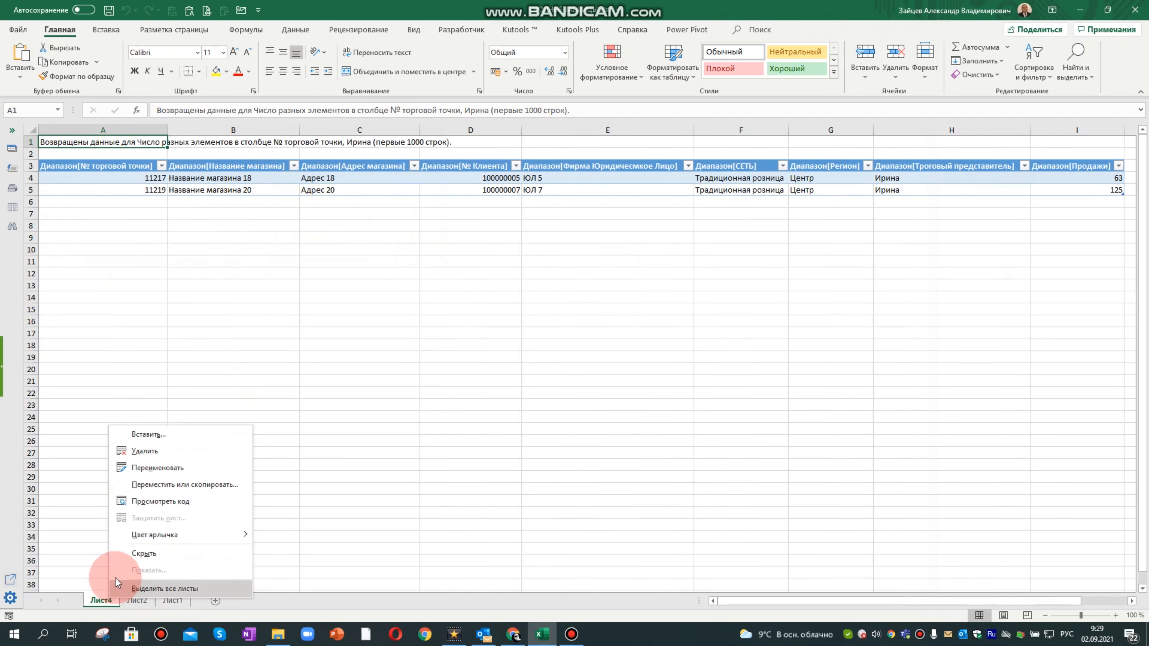
pyautogui.click(154, 452)
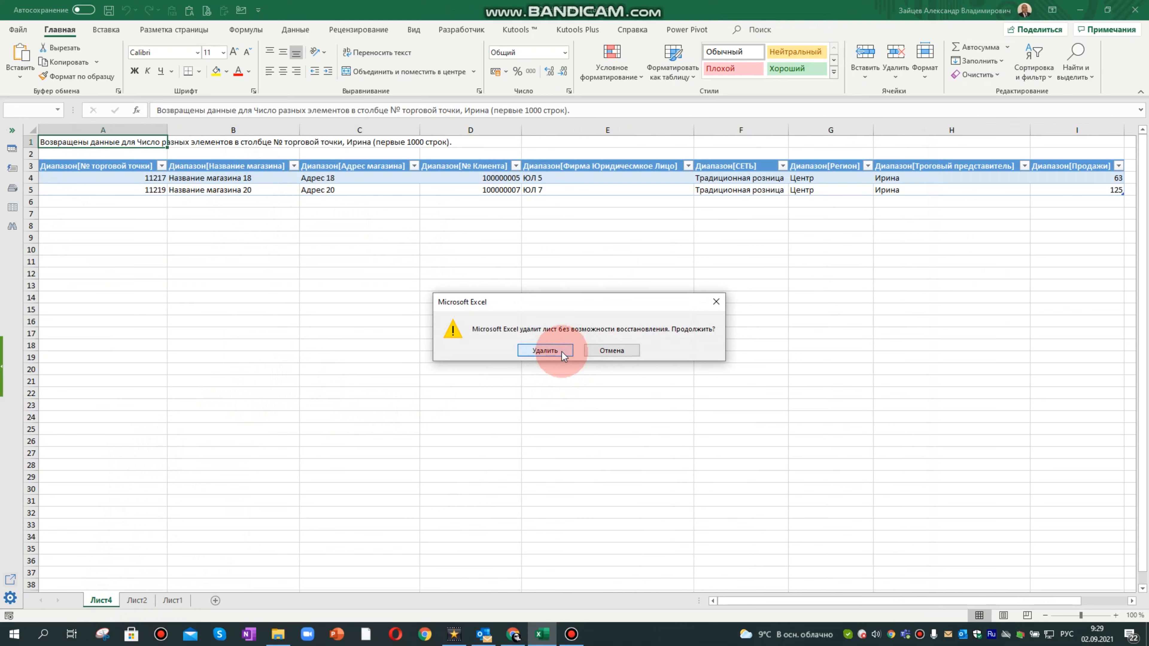
pyautogui.click(561, 352)
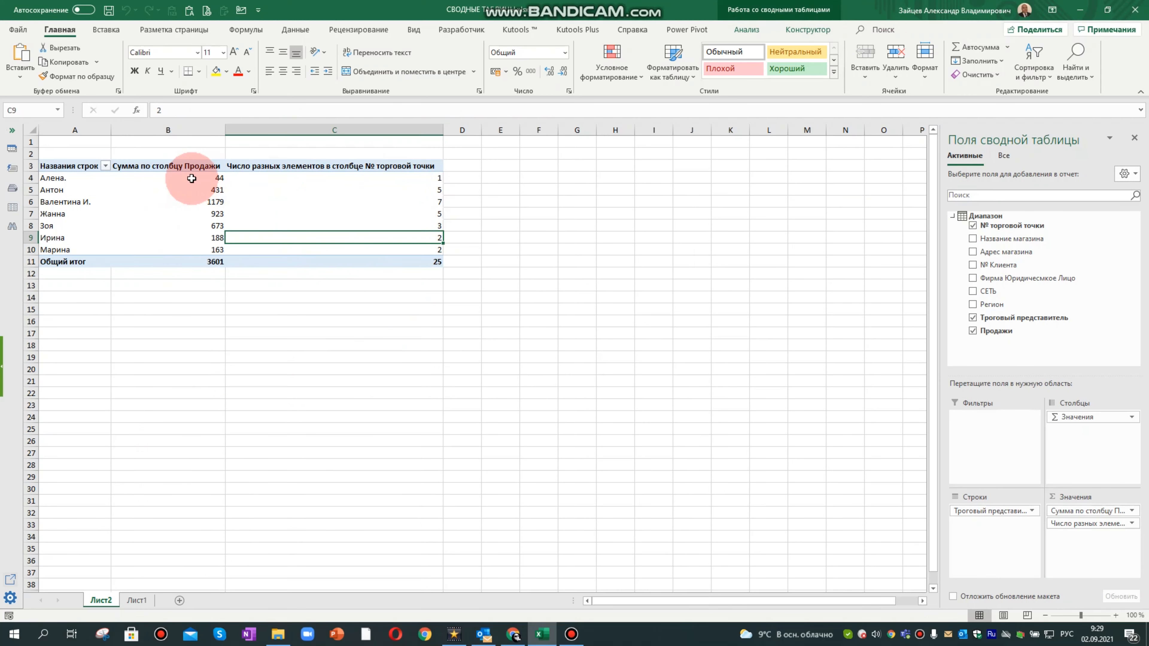
pyautogui.moveTo(184, 176)
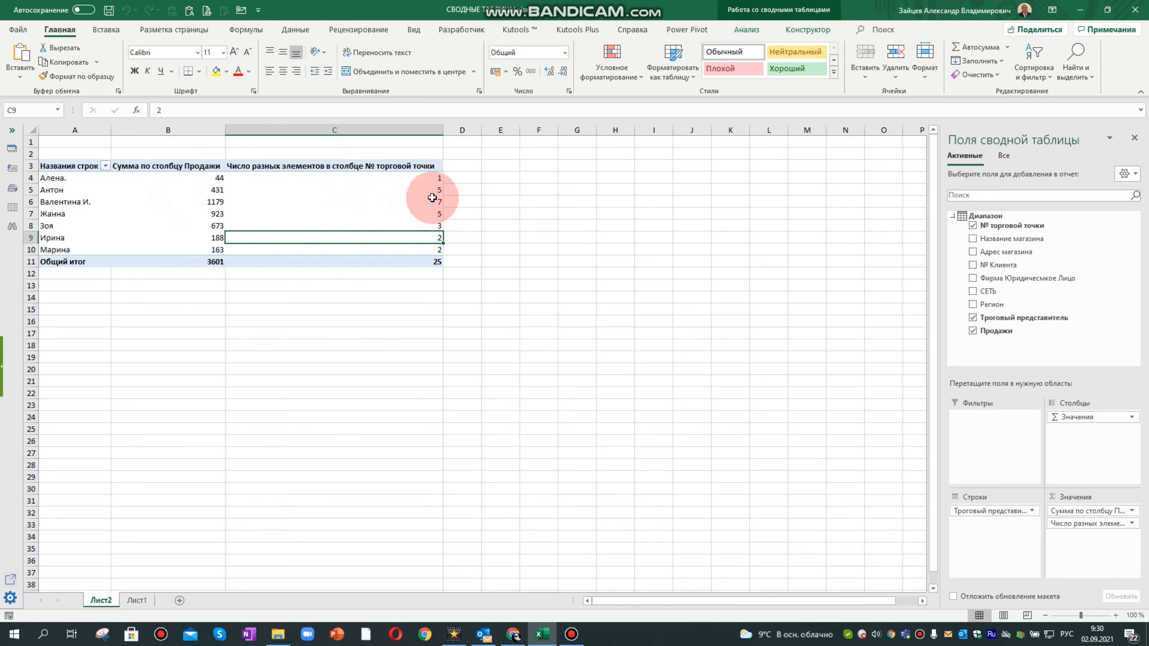
pyautogui.moveTo(417, 199)
pyautogui.click(332, 211)
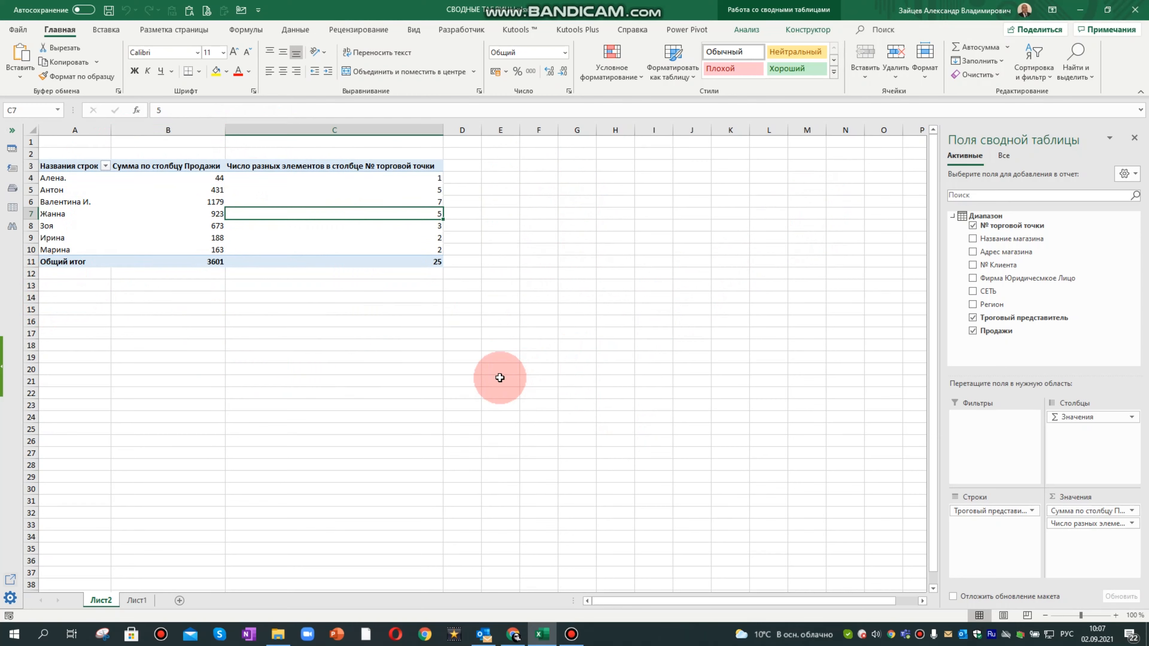
# Step: Copy the whole pivot table A3:C11 and paste it below, starting at cell A15
pyautogui.click(71, 162)
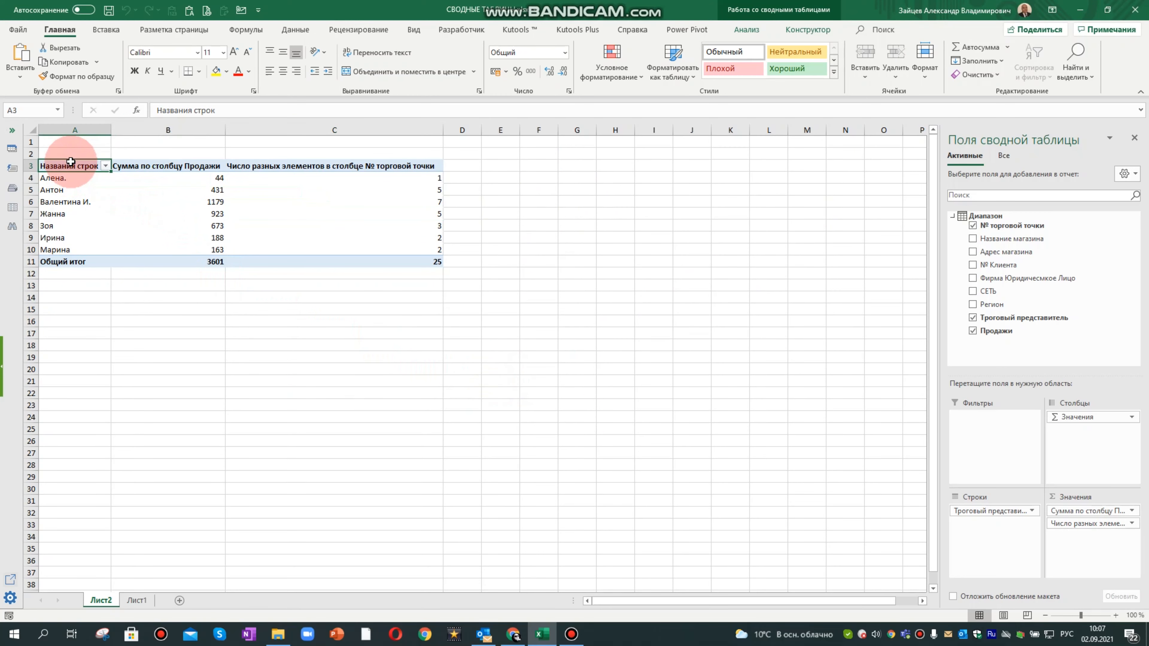
pyautogui.click(68, 201)
pyautogui.moveTo(68, 166); pyautogui.dragTo(336, 261)
pyautogui.hotkey('ctrl', 'c')
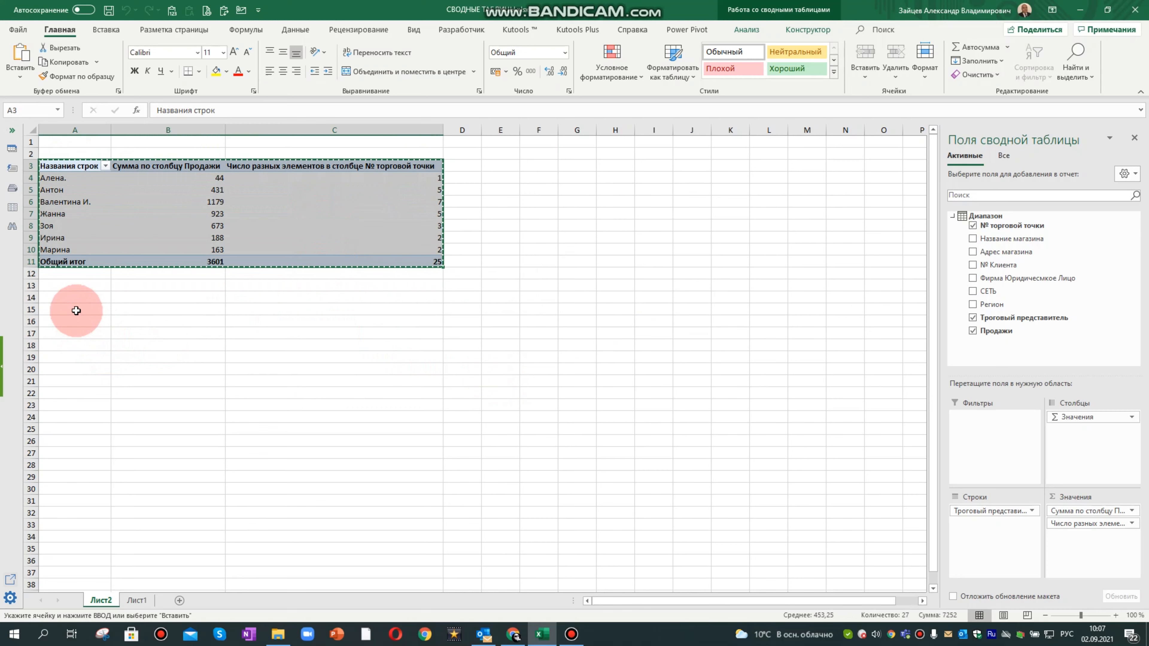
pyautogui.click(76, 311)
pyautogui.hotkey('ctrl', 'v')
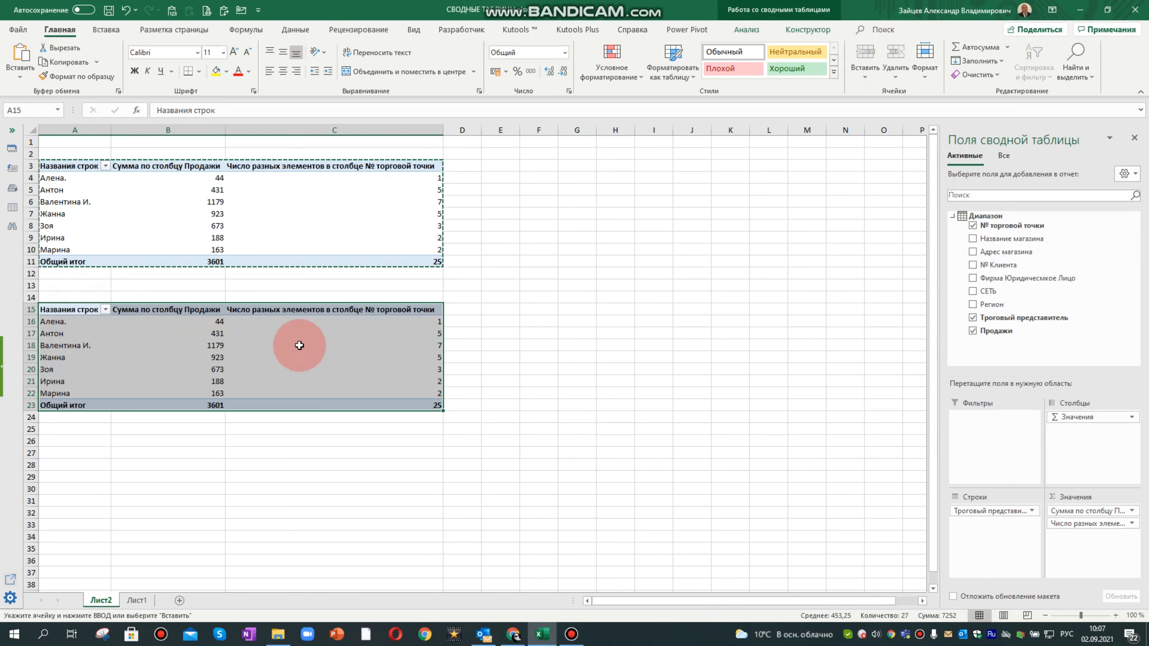
# Step: In the copied pivot table, add Название магазина to the rows and remove the distinct count of № торговой точки
pyautogui.click(254, 354)
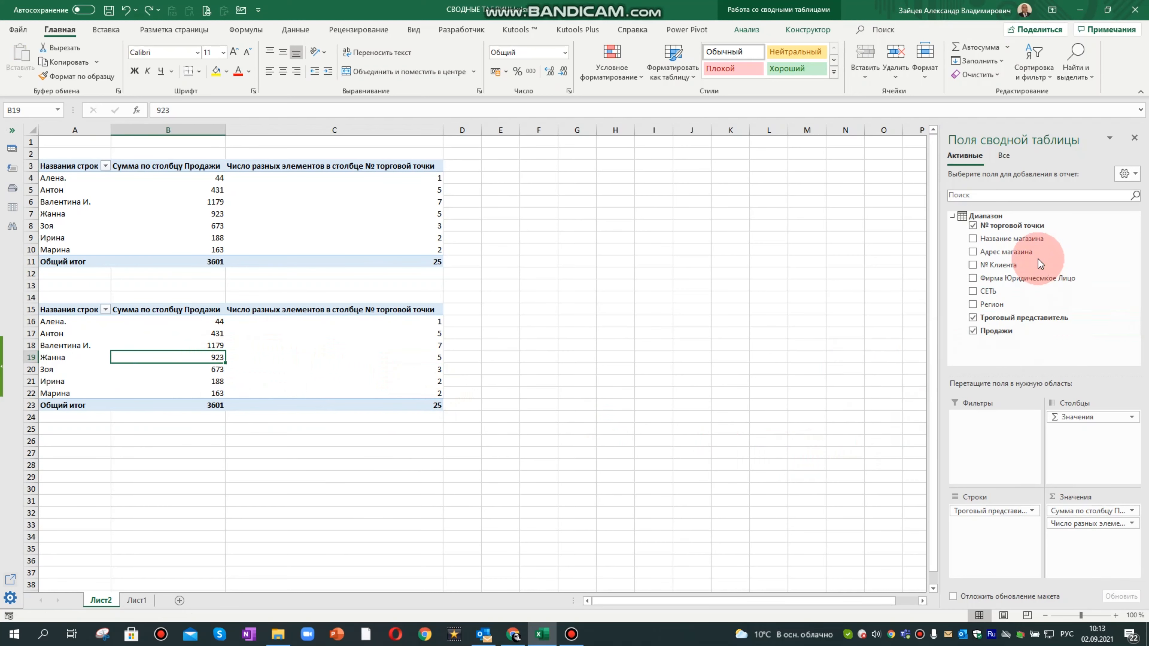
pyautogui.moveTo(1033, 239); pyautogui.dragTo(31, 358)
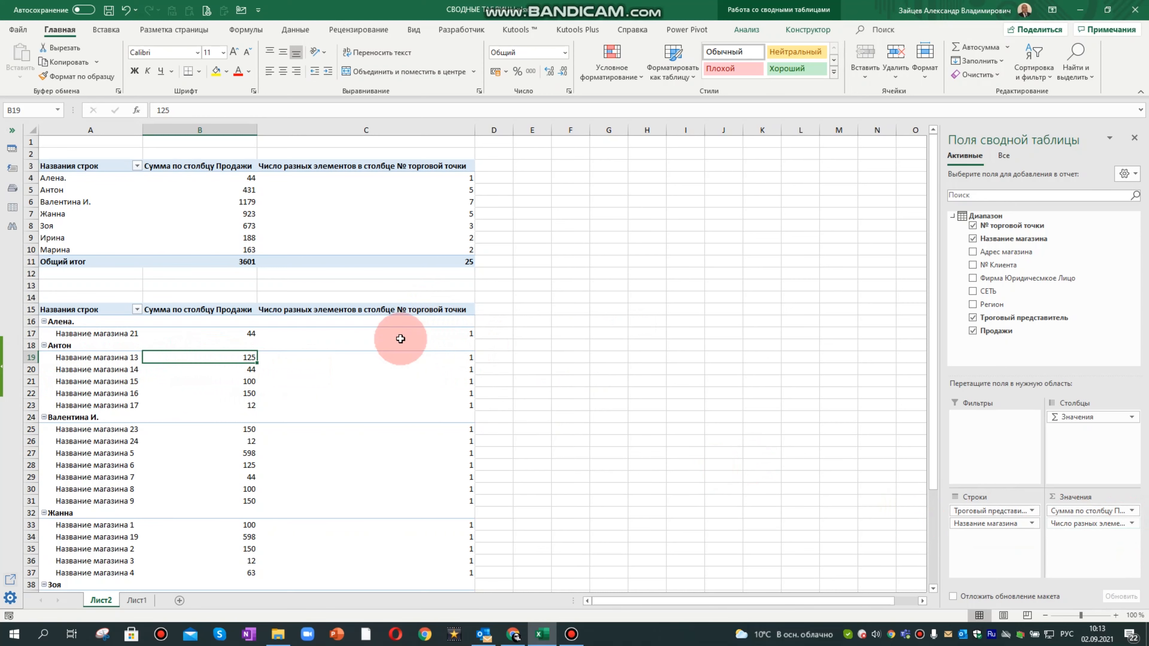
pyautogui.moveTo(1078, 522); pyautogui.dragTo(1048, 317)
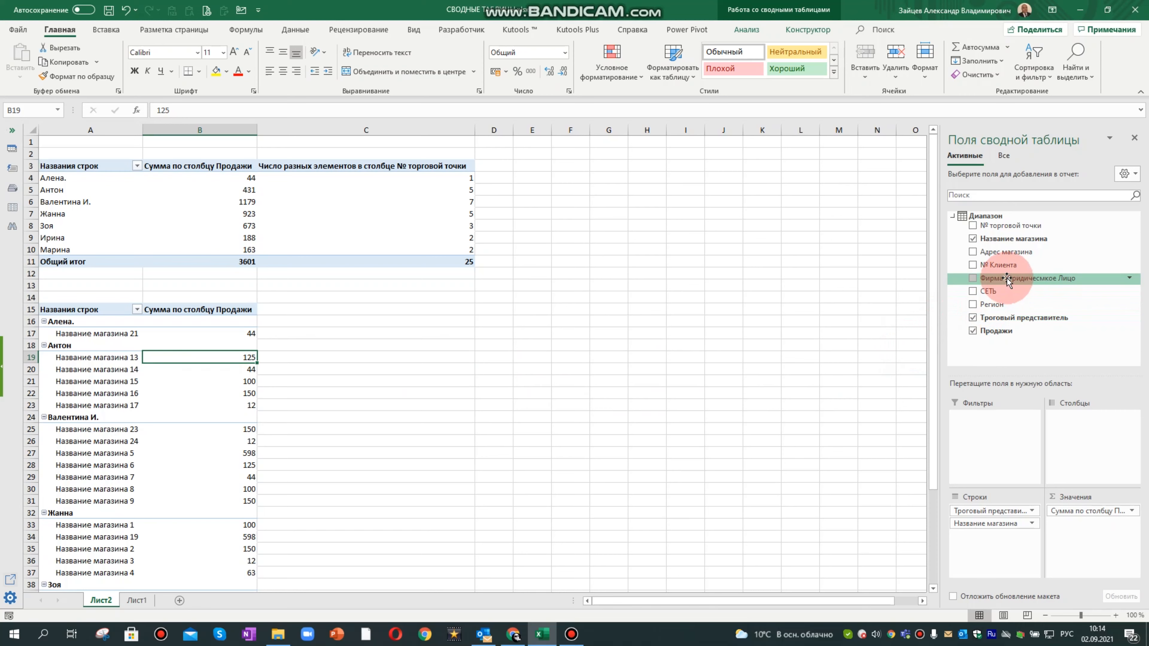
# Step: Nest Фирма Юридичесмкое Лицо between the sales representative and store name rows, and check the store sales under ЮЛ 4
pyautogui.moveTo(1007, 279); pyautogui.dragTo(1004, 518)
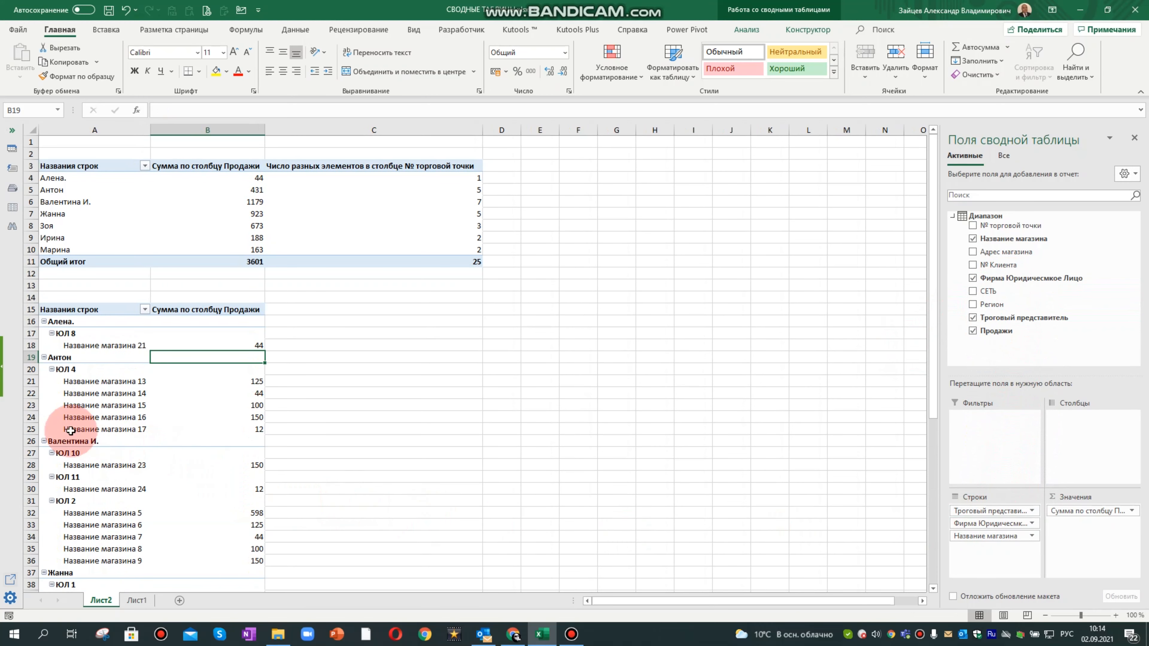
pyautogui.click(61, 369)
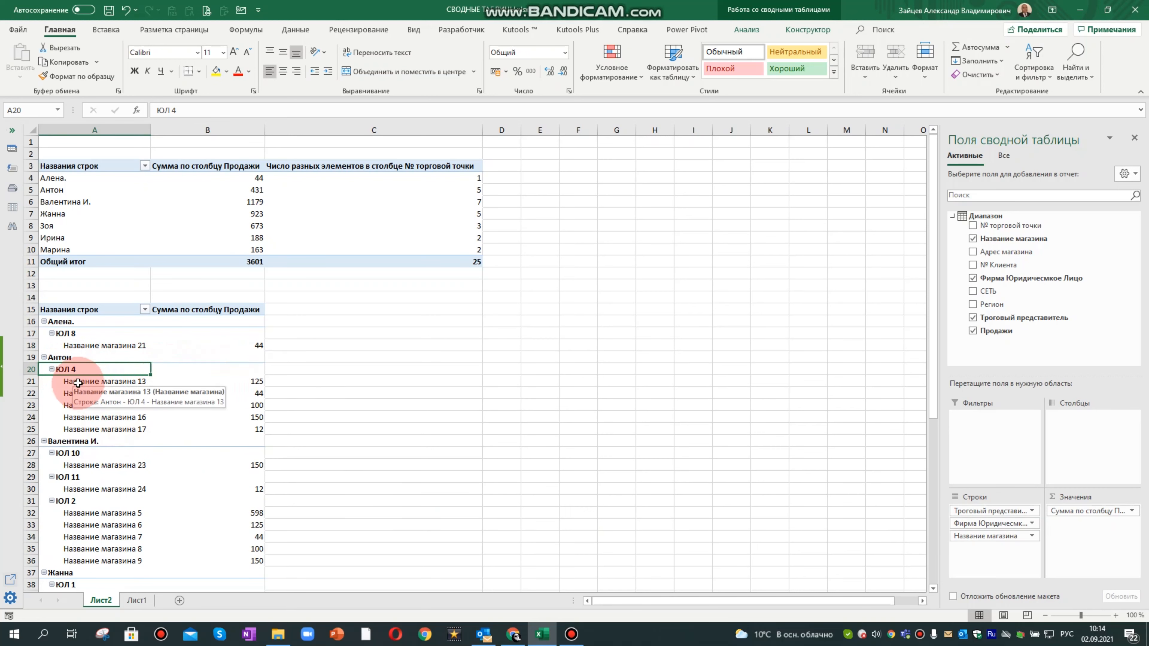
pyautogui.click(235, 383)
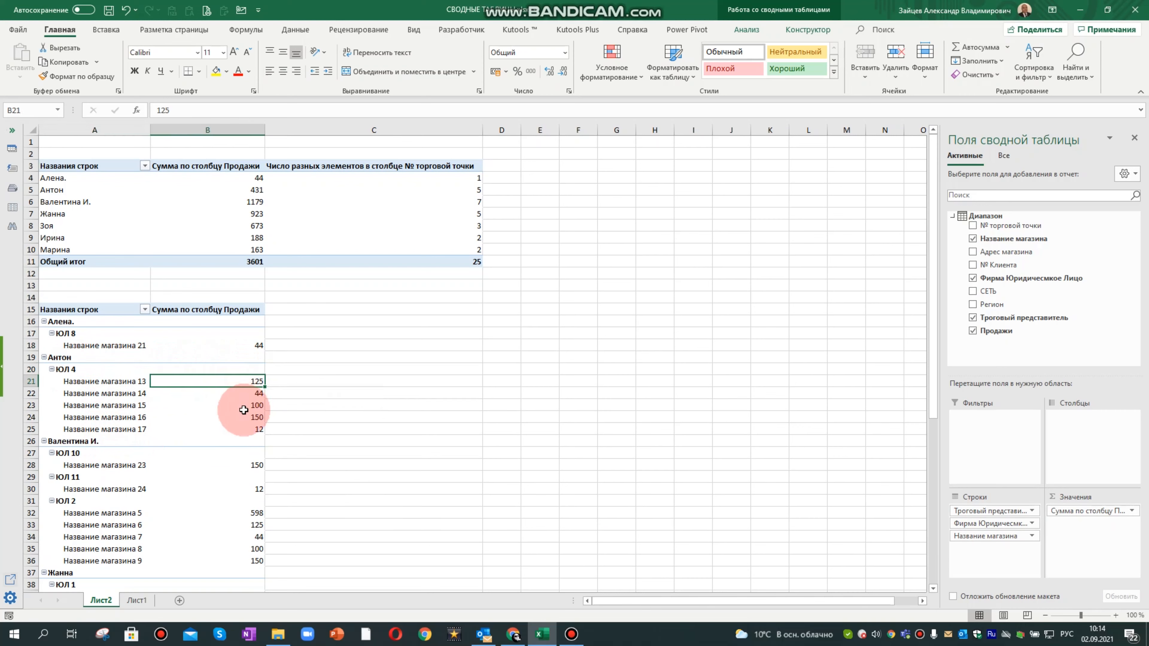
pyautogui.click(242, 408)
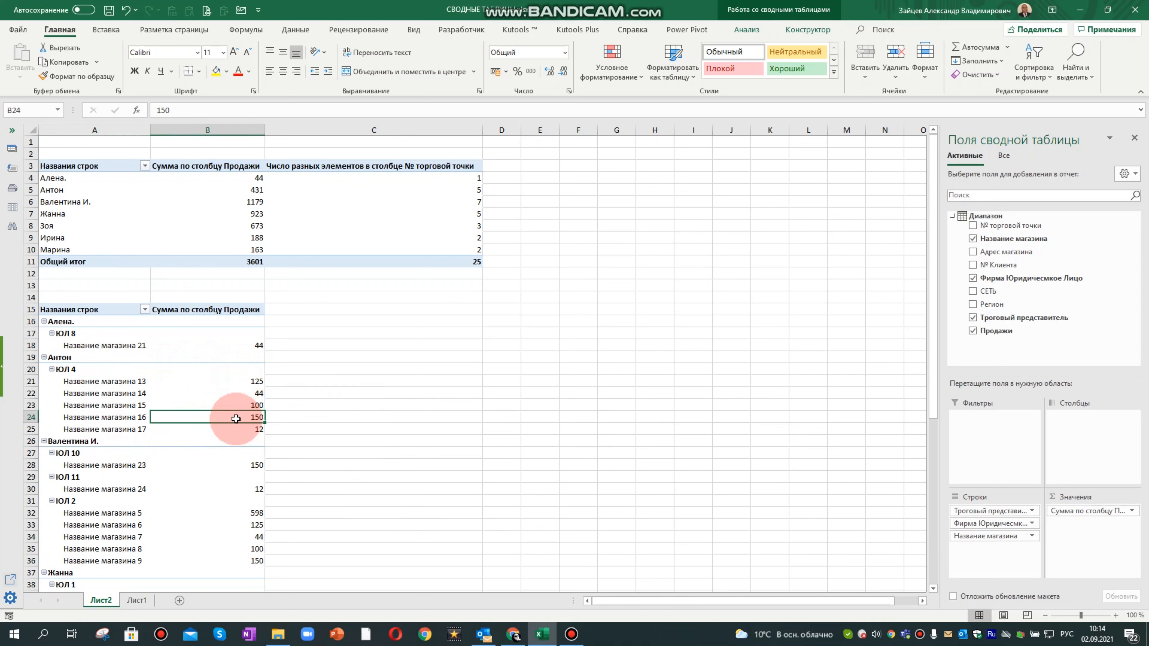
pyautogui.click(132, 423)
pyautogui.click(314, 406)
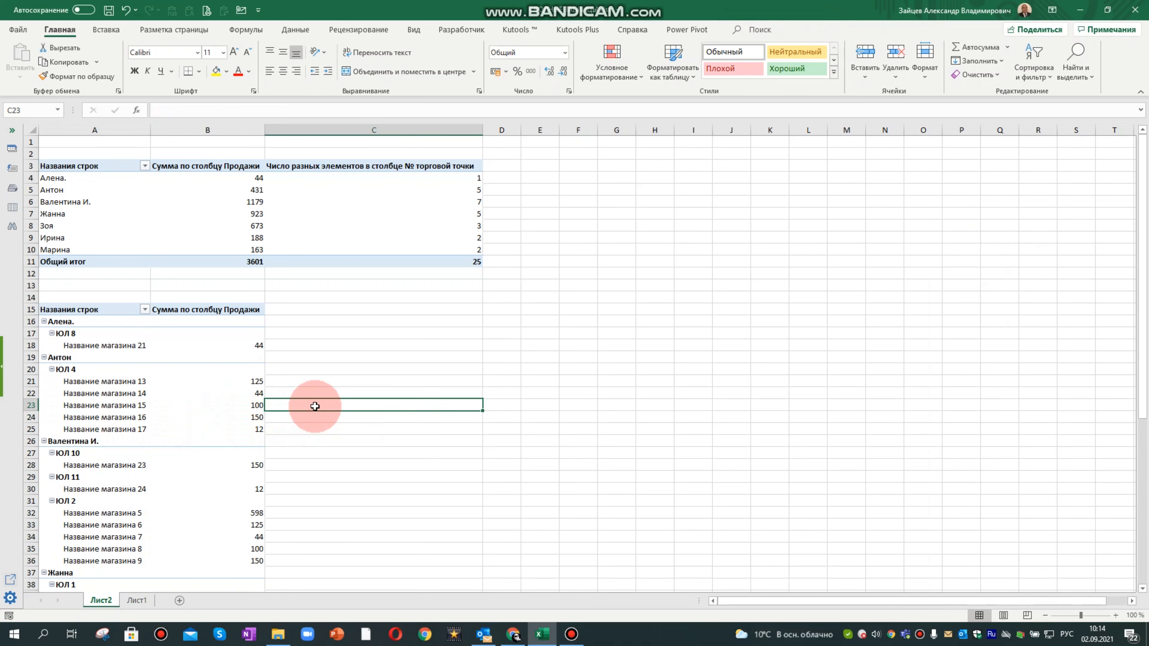
# Step: Collapse every sales representative group in the nested pivot table at A15
pyautogui.click(44, 358)
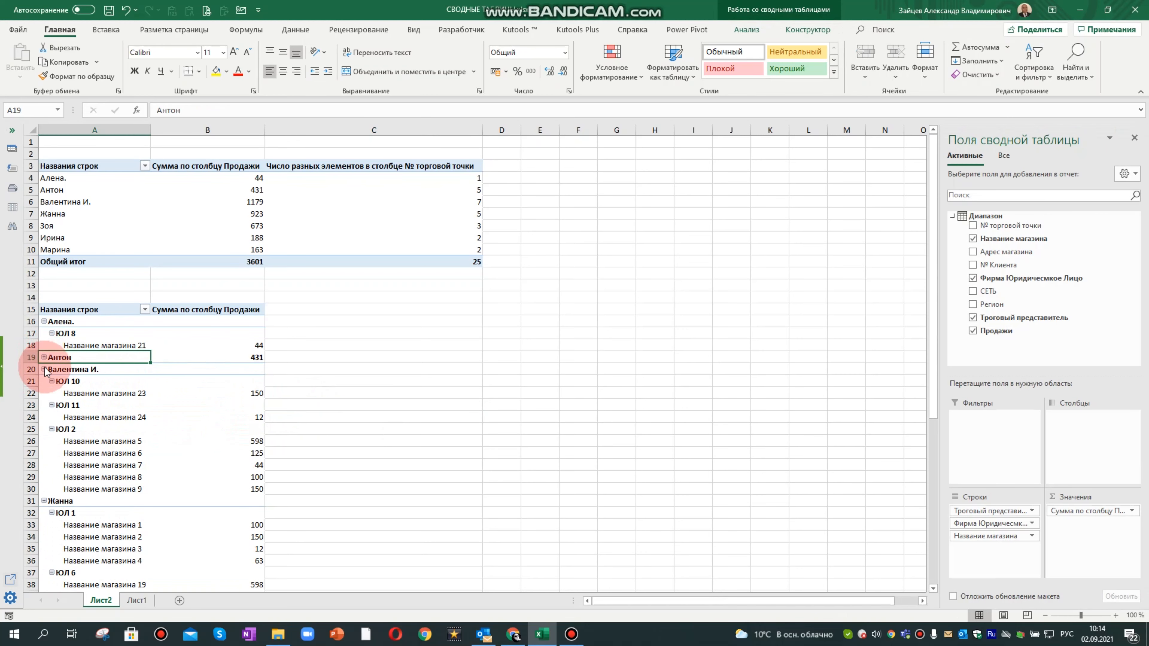
pyautogui.click(45, 369)
pyautogui.click(44, 382)
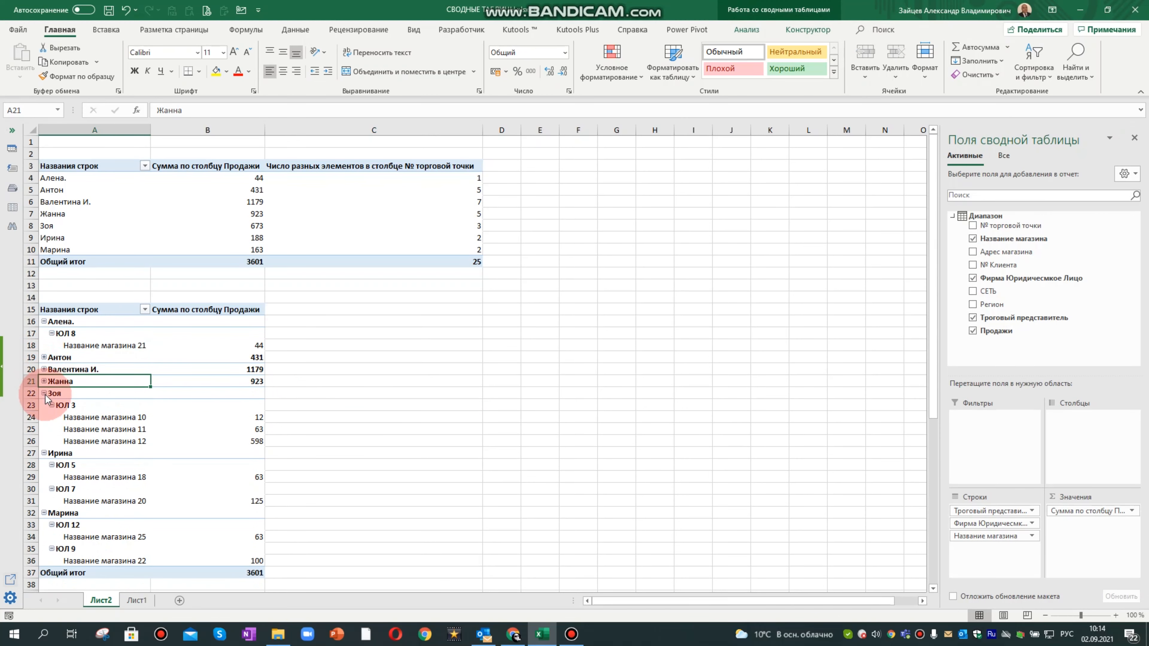
pyautogui.click(44, 393)
pyautogui.click(44, 405)
pyautogui.click(44, 417)
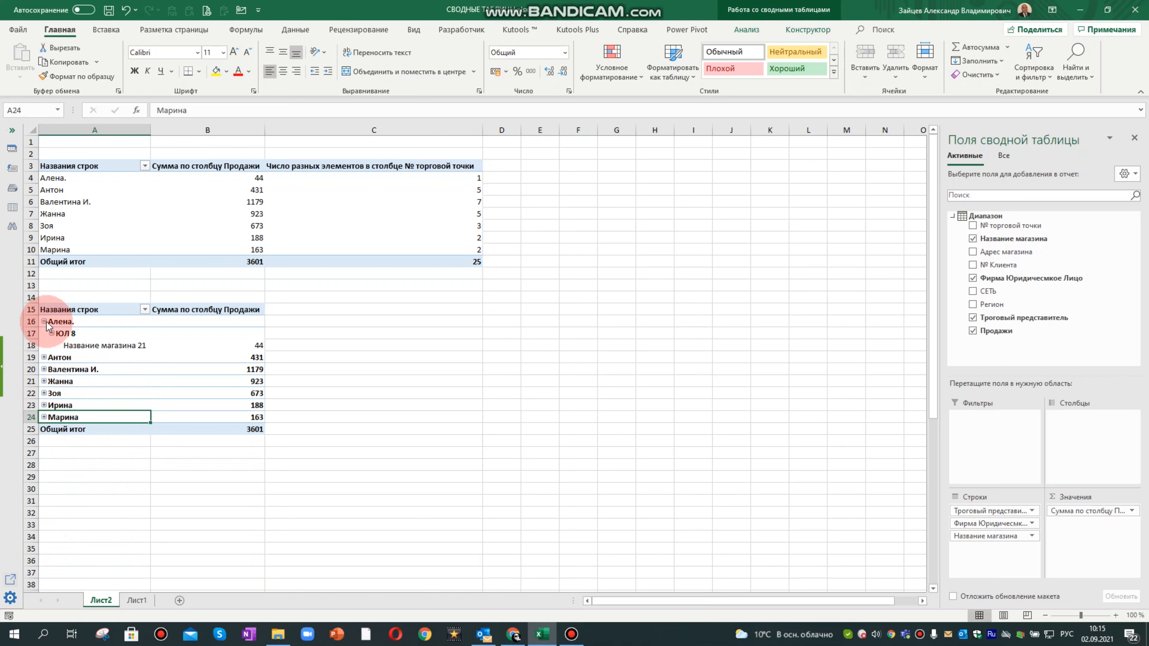
pyautogui.click(44, 322)
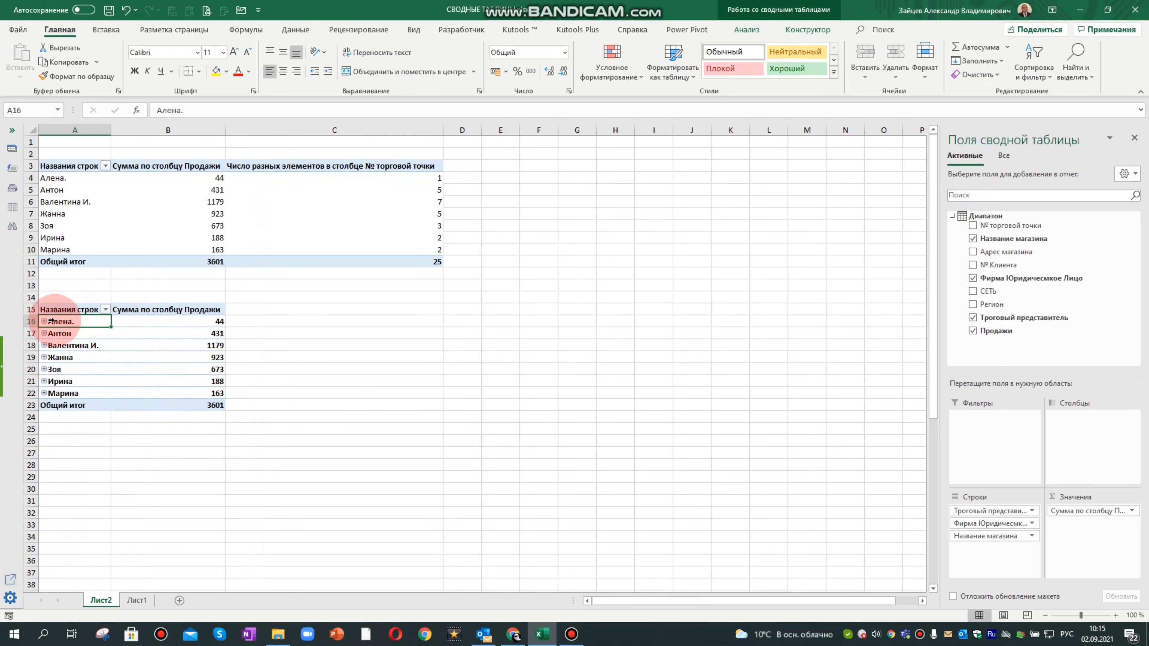
# Step: Expand the first two sales representatives in the nested pivot table and collapse the legal entity ЮЛ 4
pyautogui.click(45, 322)
pyautogui.click(52, 334)
pyautogui.click(52, 334)
pyautogui.click(44, 357)
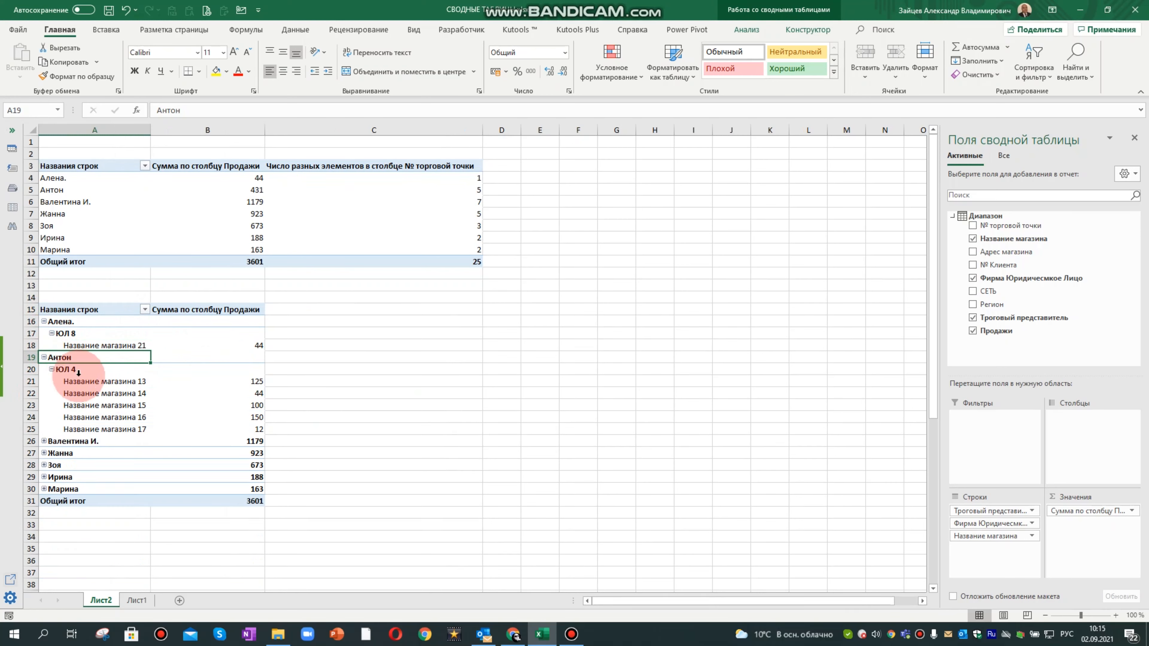
pyautogui.click(74, 382)
pyautogui.click(52, 369)
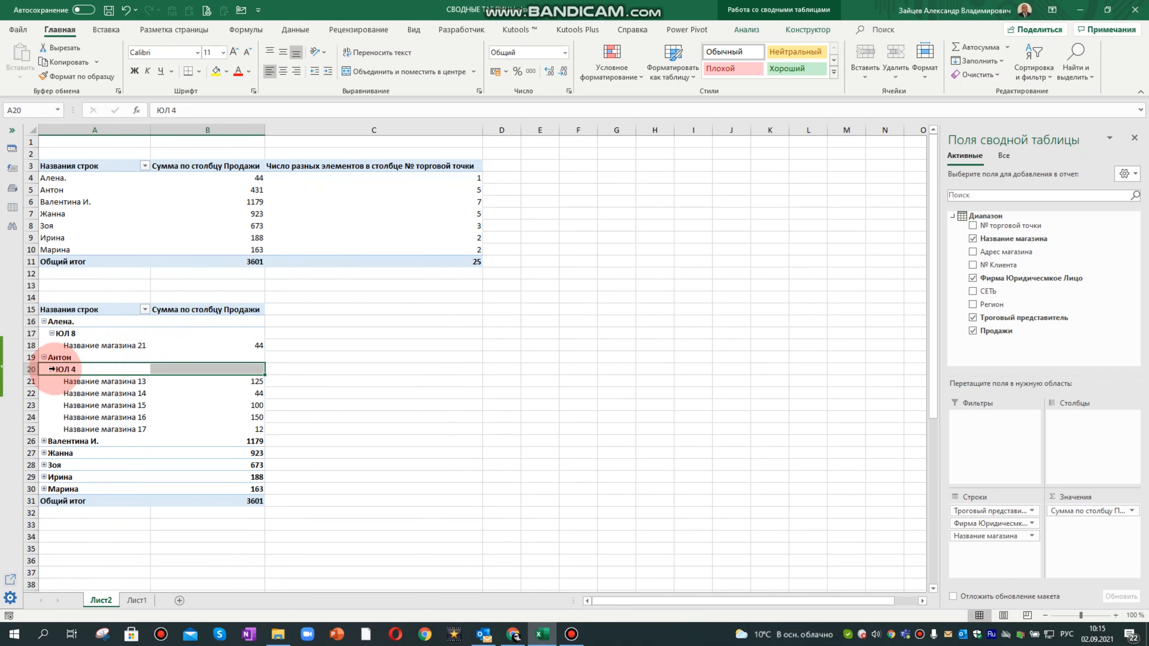
pyautogui.click(52, 369)
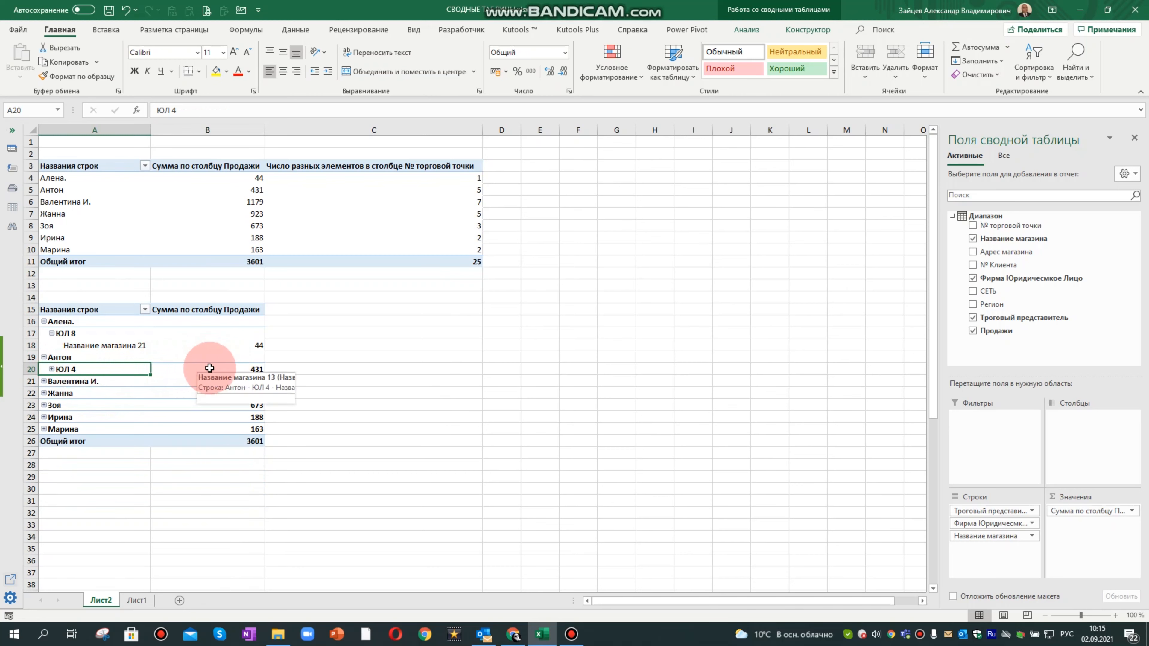
# Step: Copy the pivot table A3:C11, paste it beside the original starting at cell E3, and close the field list
pyautogui.moveTo(106, 165); pyautogui.dragTo(435, 256)
pyautogui.hotkey('ctrl', 'c')
pyautogui.click(543, 169)
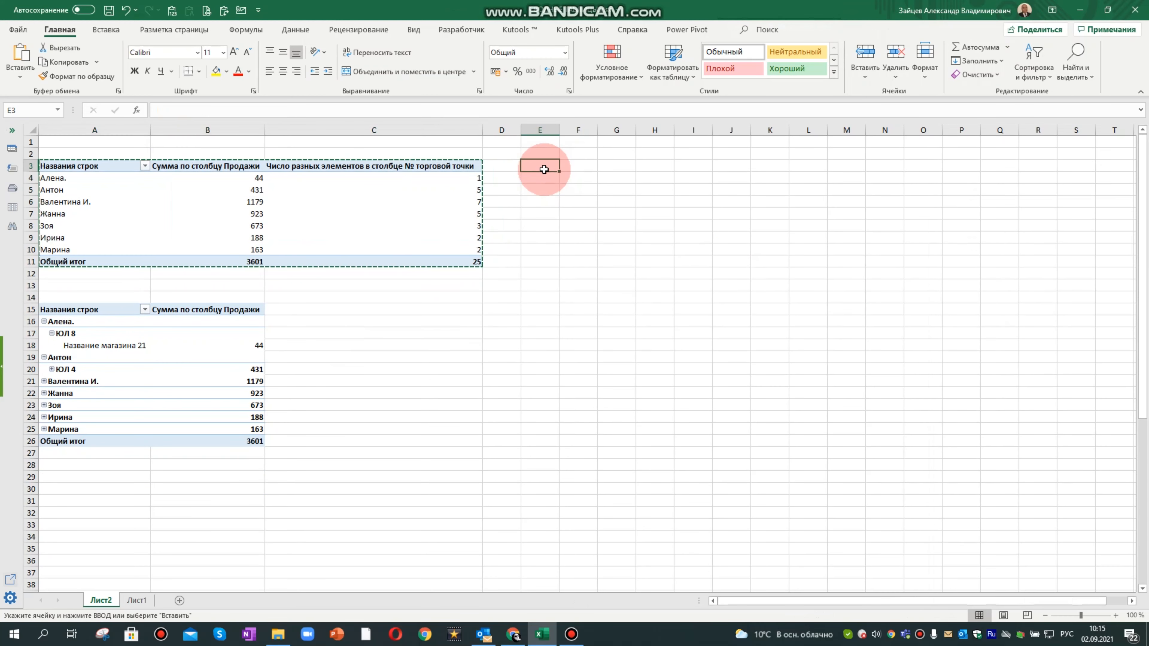
pyautogui.hotkey('ctrl', 'v')
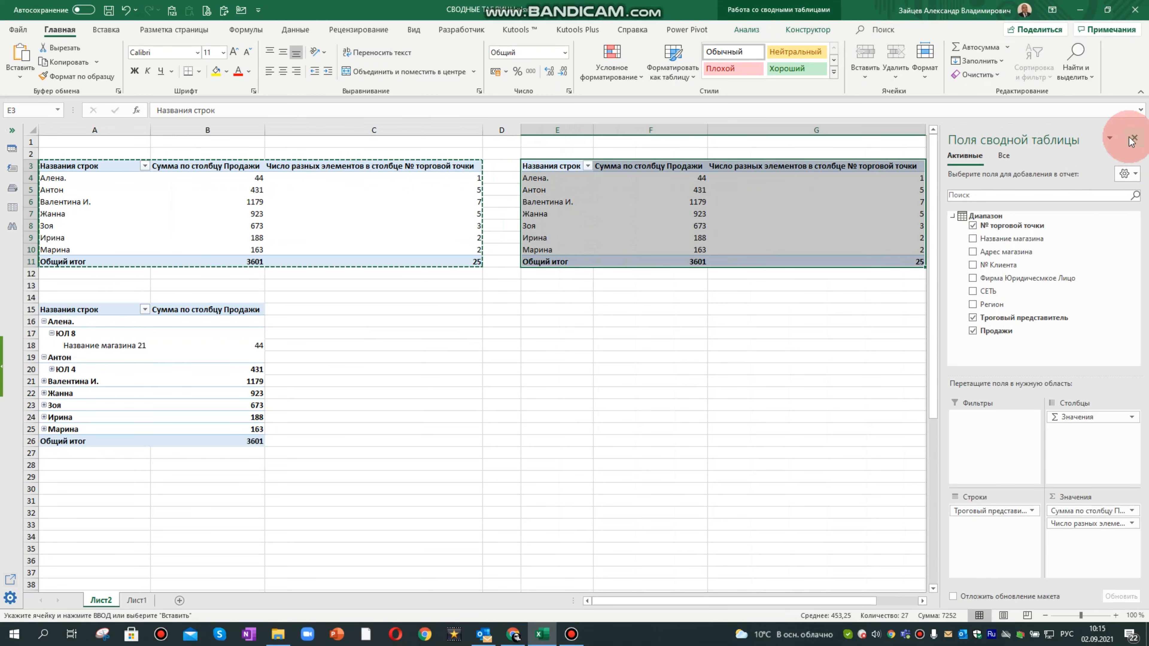
pyautogui.click(1135, 139)
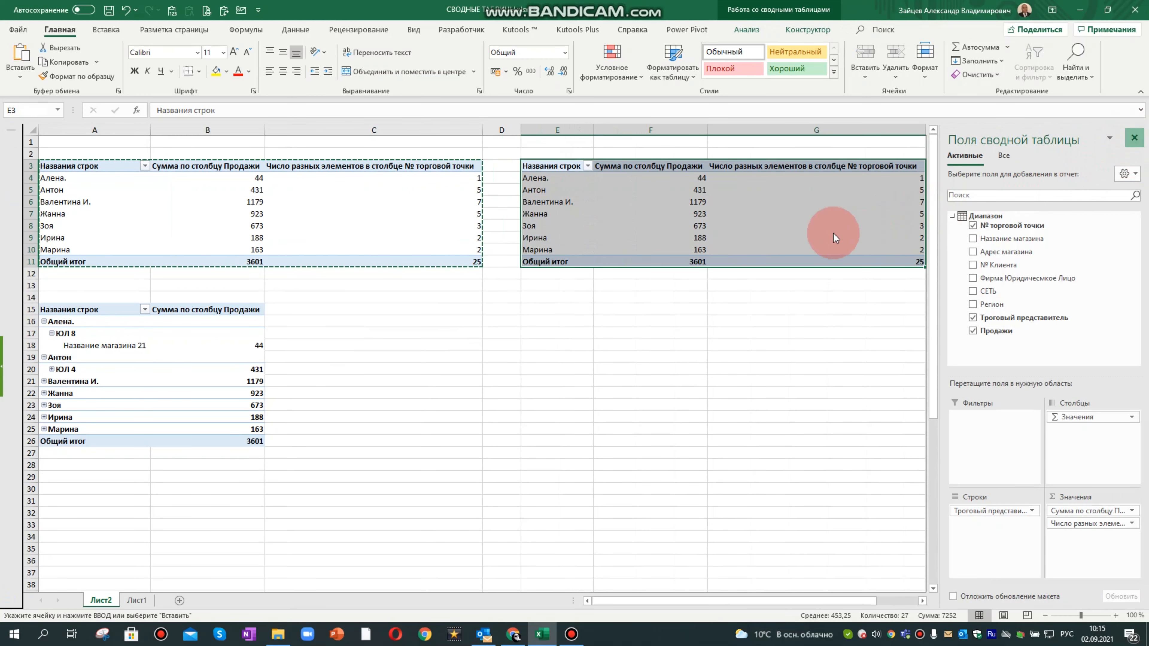
pyautogui.click(571, 225)
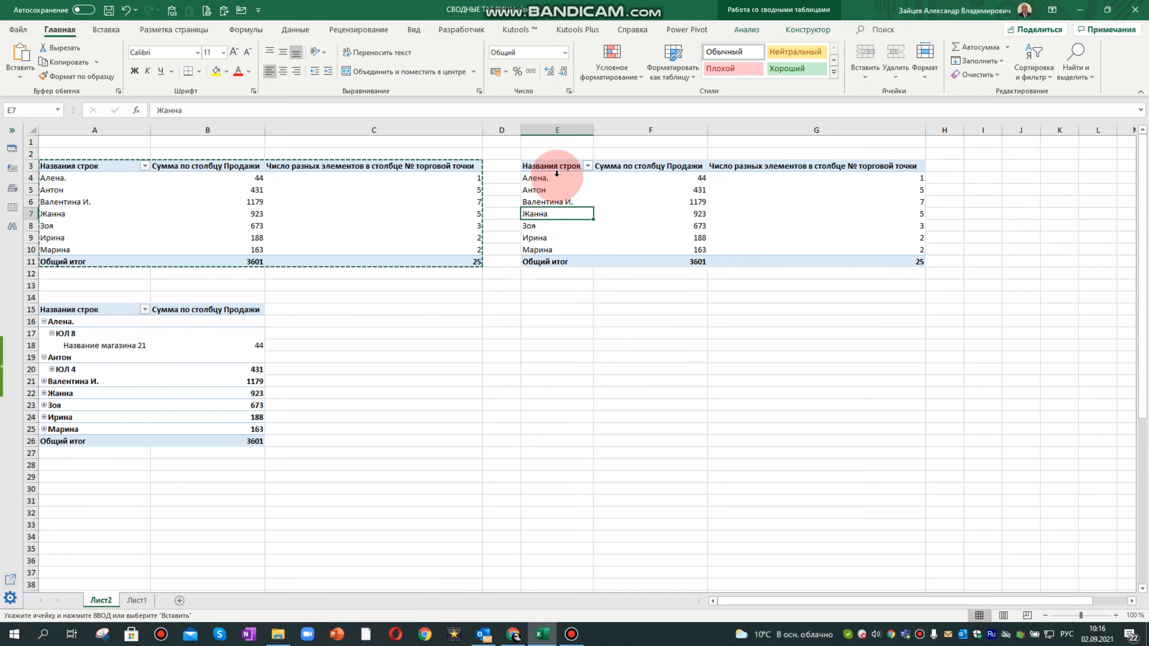
pyautogui.click(550, 192)
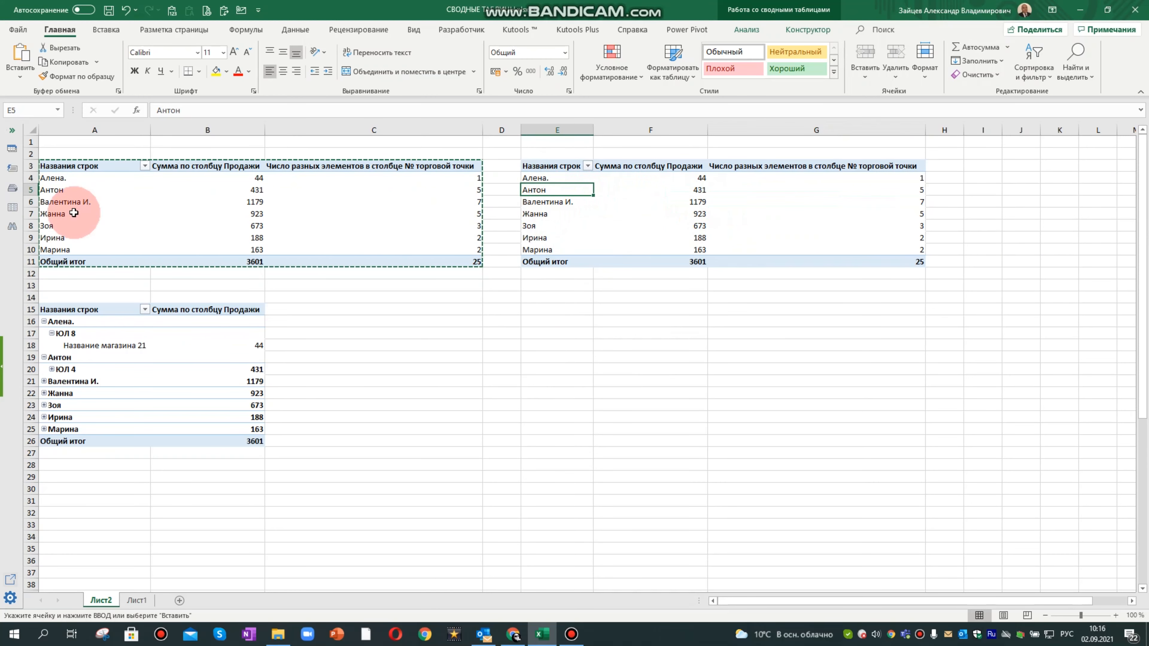
pyautogui.click(72, 225)
pyautogui.click(74, 405)
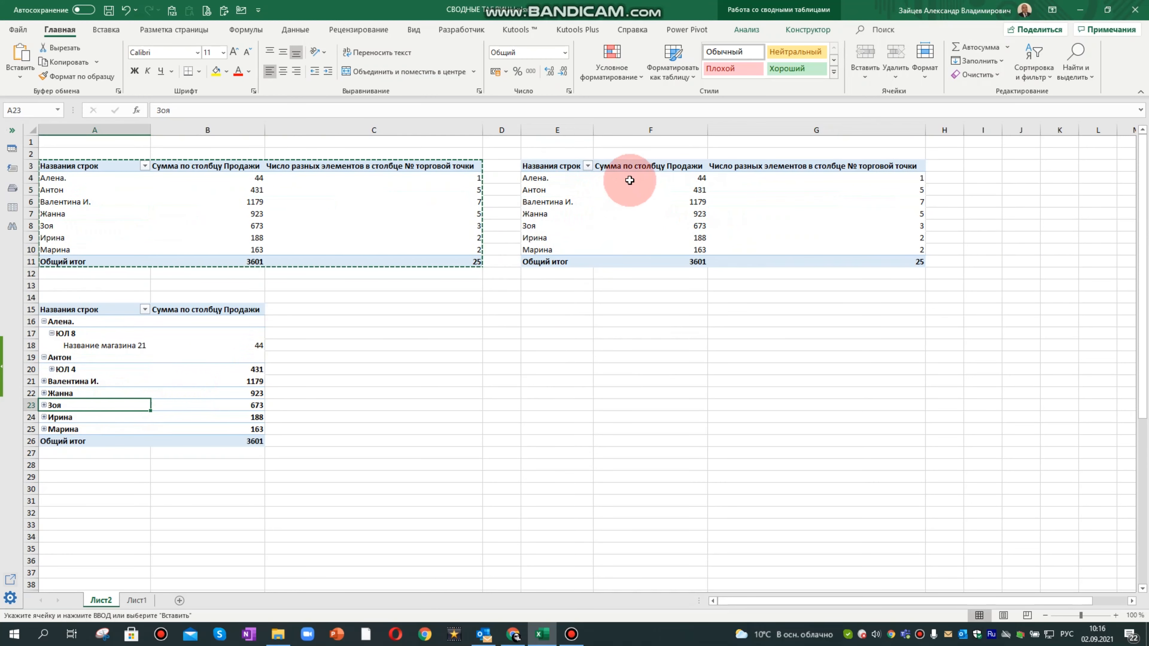
# Step: In the pivot table at E3, remove Троговый представитель from the rows and the distinct count of № торговой точки from the values
pyautogui.click(546, 201)
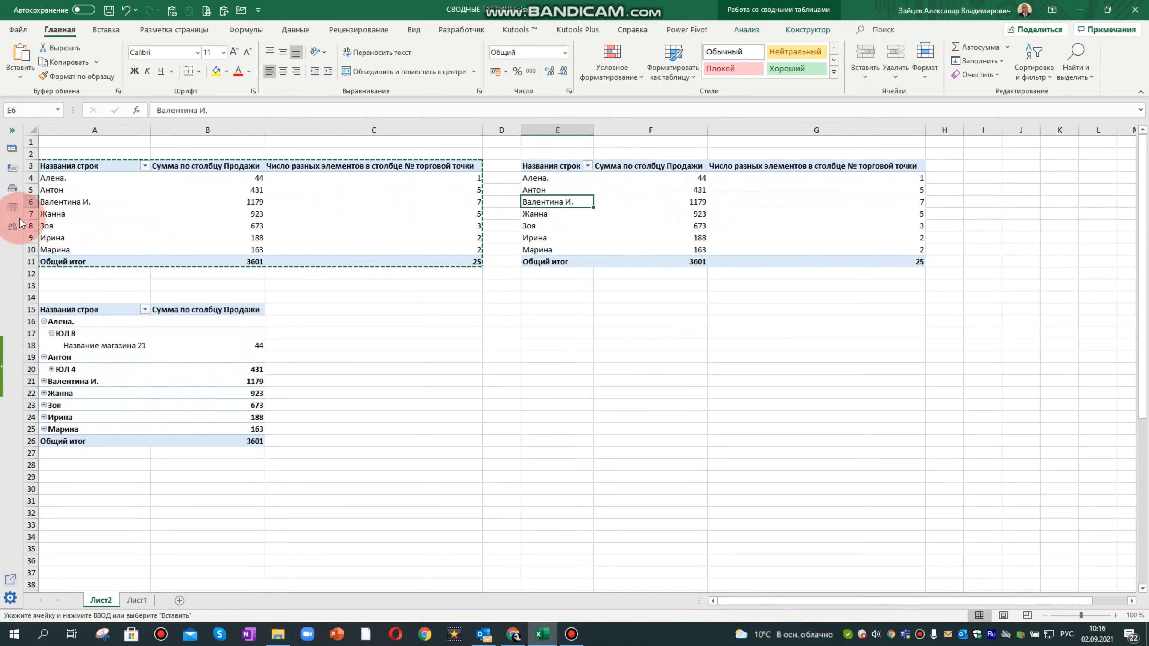
pyautogui.rightClick(556, 205)
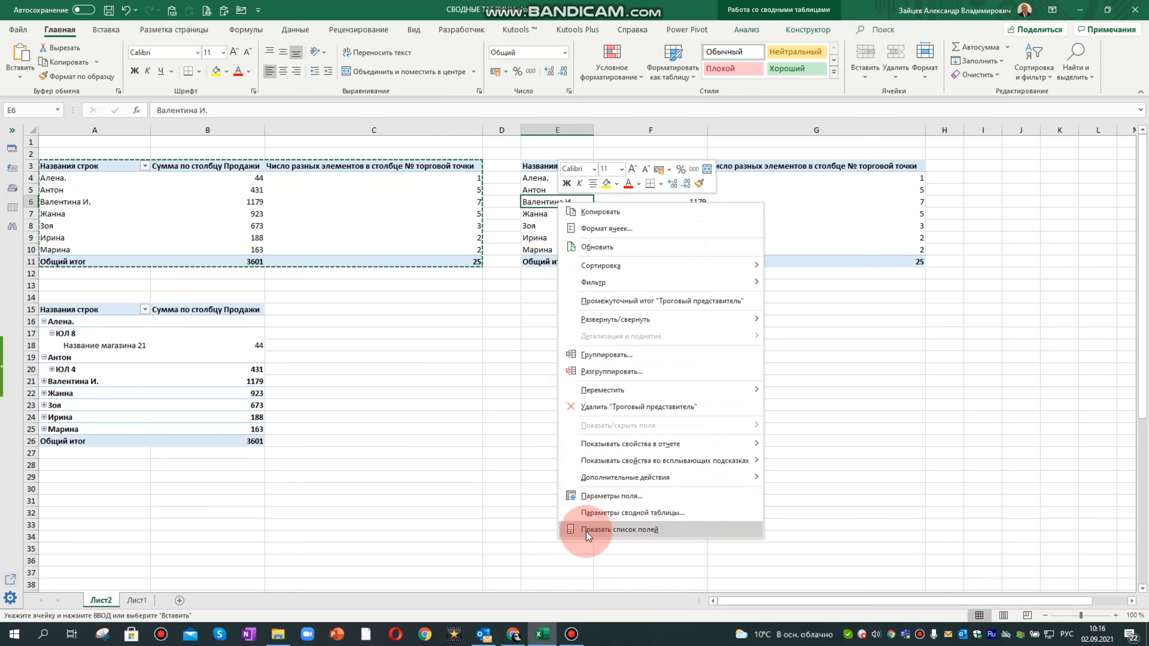
pyautogui.click(600, 535)
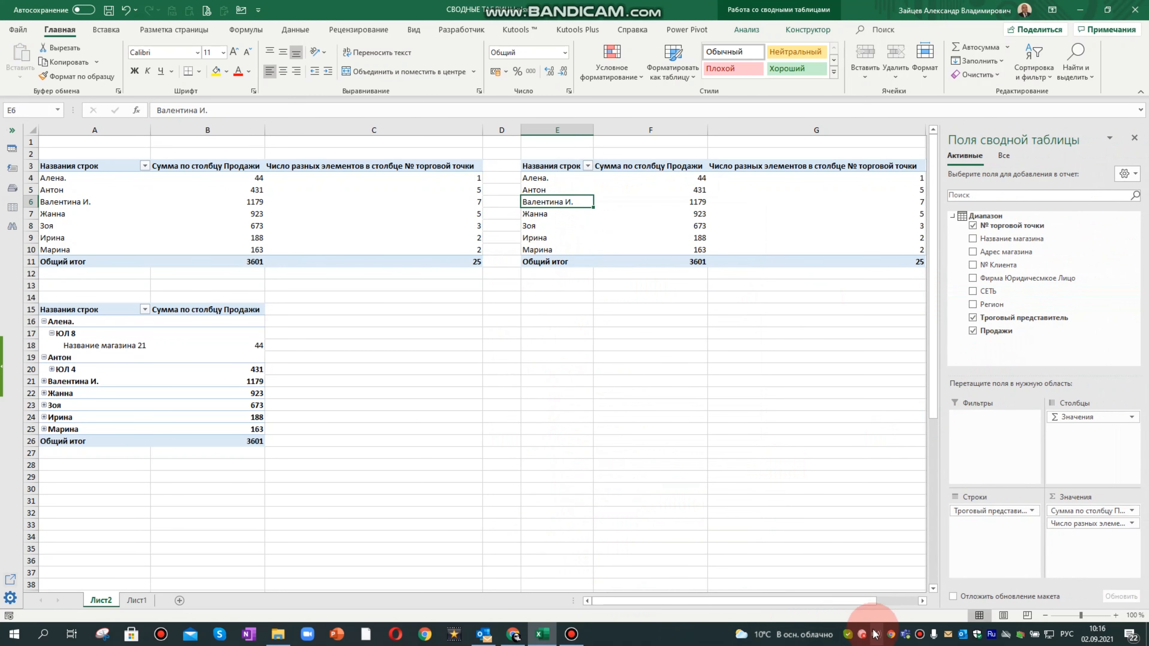
pyautogui.click(922, 600)
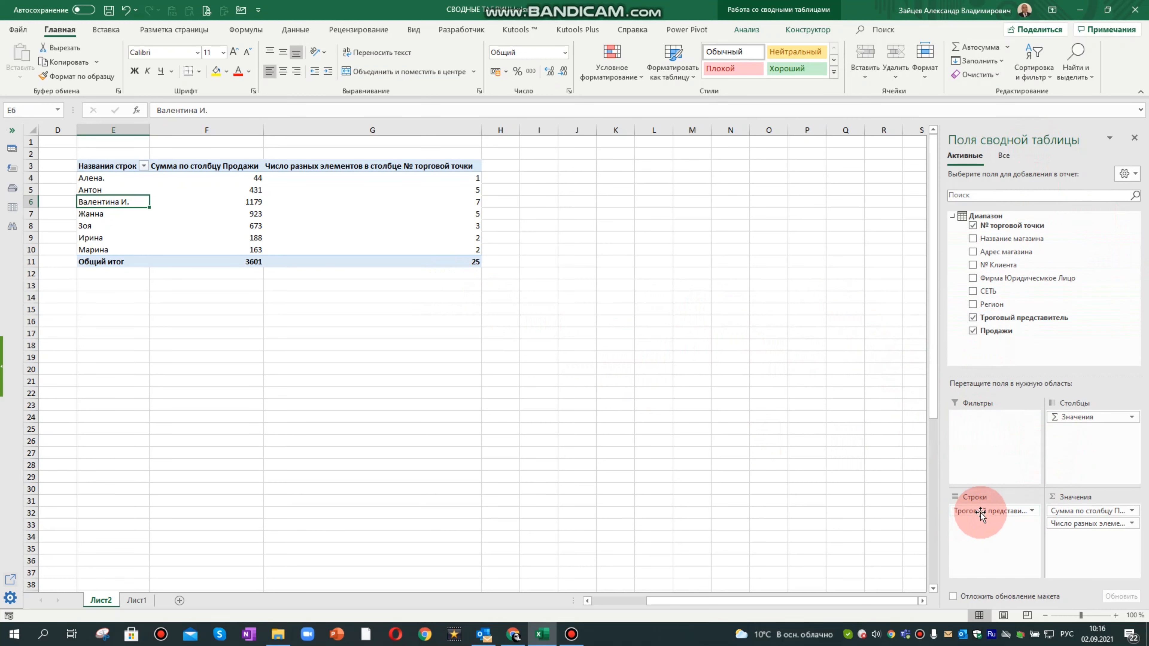
pyautogui.moveTo(980, 513); pyautogui.dragTo(1066, 267)
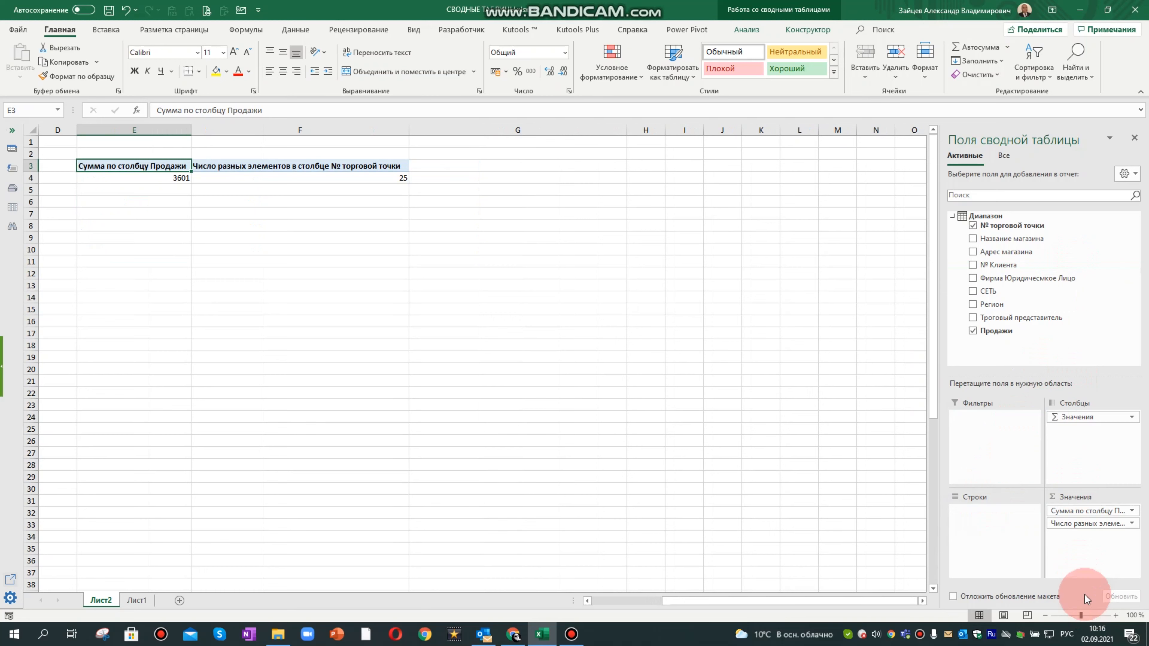
pyautogui.click(1062, 513)
pyautogui.moveTo(1063, 512); pyautogui.dragTo(1062, 335)
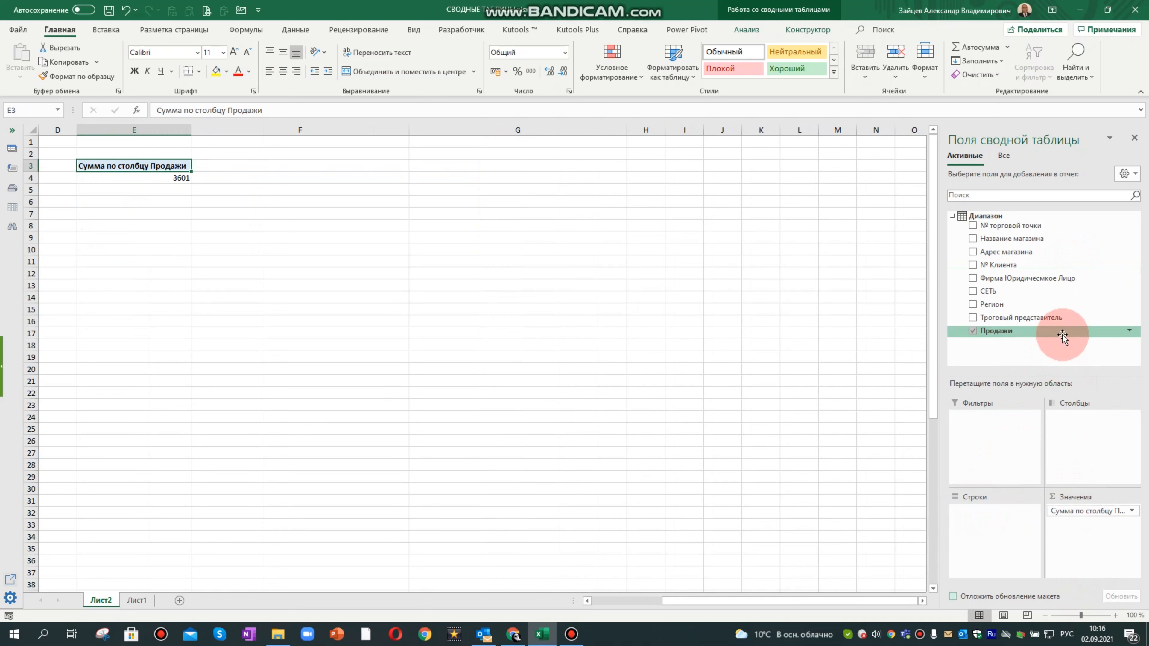
pyautogui.click(174, 177)
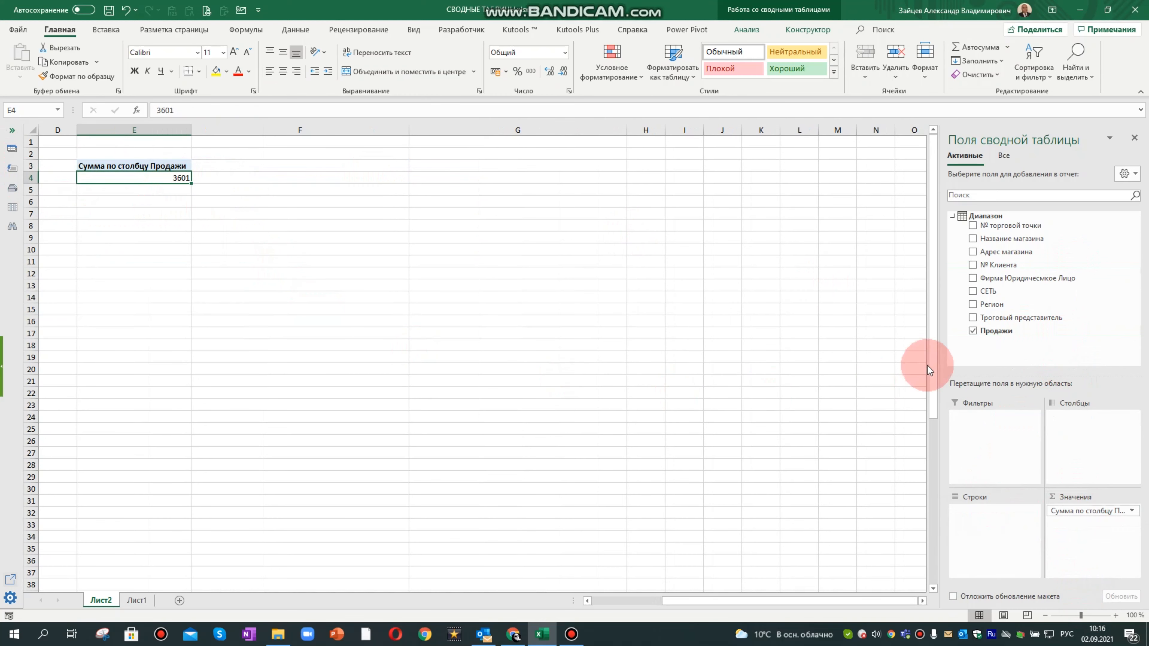
# Step: Add СЕТЬ to the rows of the pivot table at E3 and nest Адрес магазина beneath it
pyautogui.moveTo(1052, 290); pyautogui.dragTo(1010, 515)
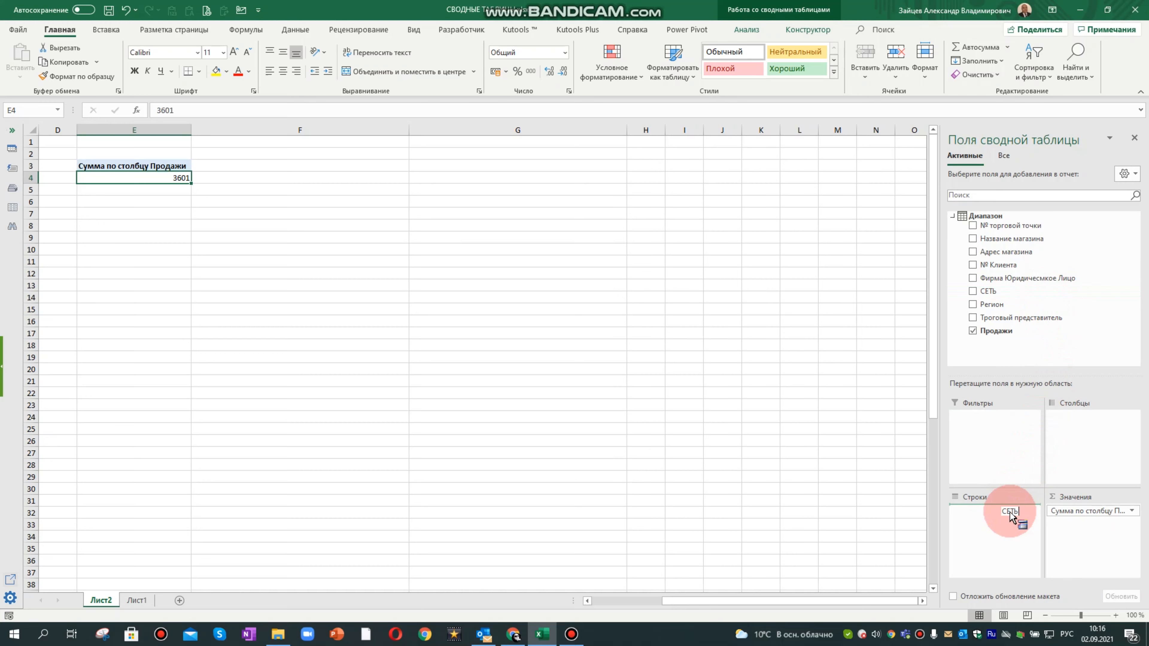
pyautogui.moveTo(1009, 515); pyautogui.dragTo(1011, 514)
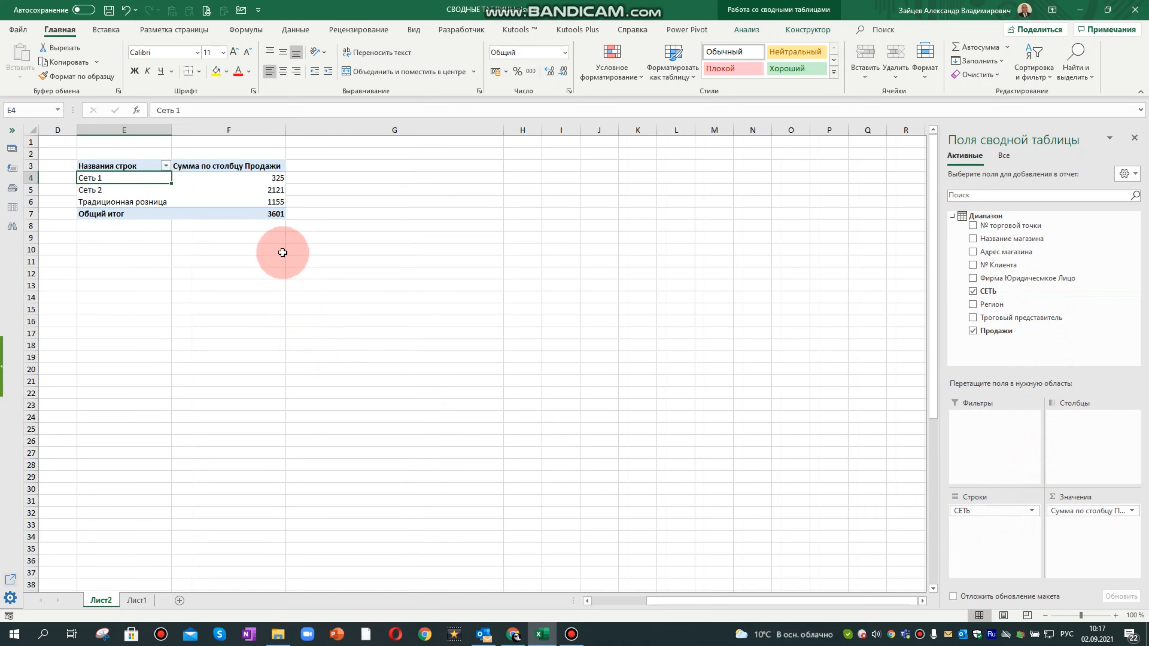
pyautogui.click(244, 178)
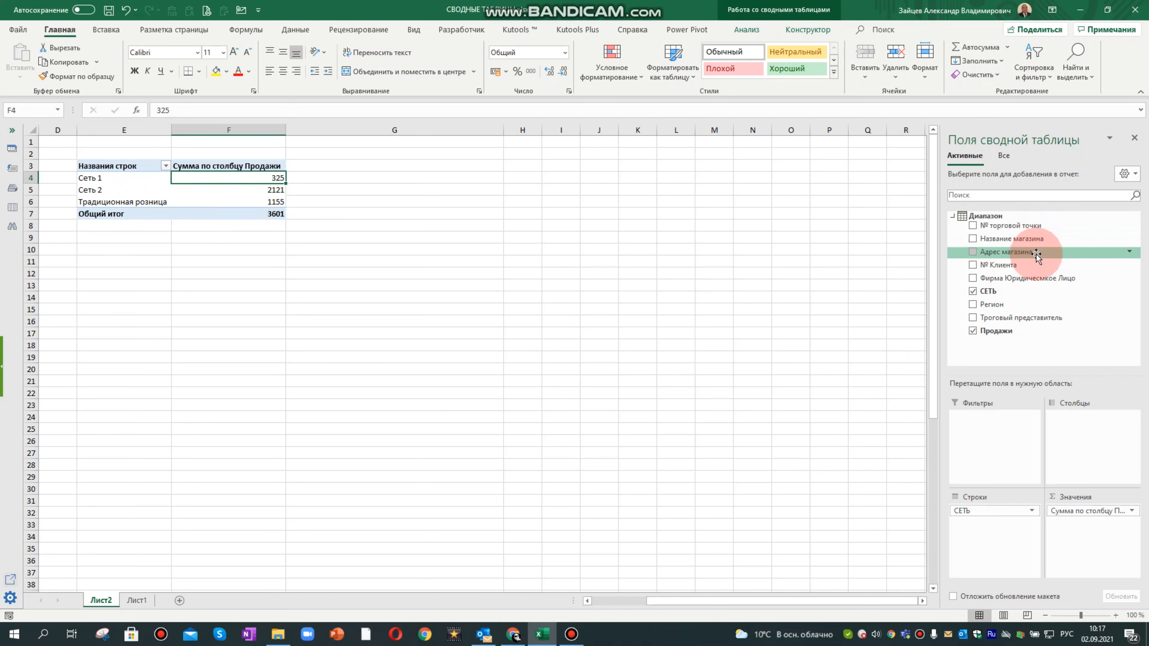
pyautogui.moveTo(1034, 253); pyautogui.dragTo(1016, 526)
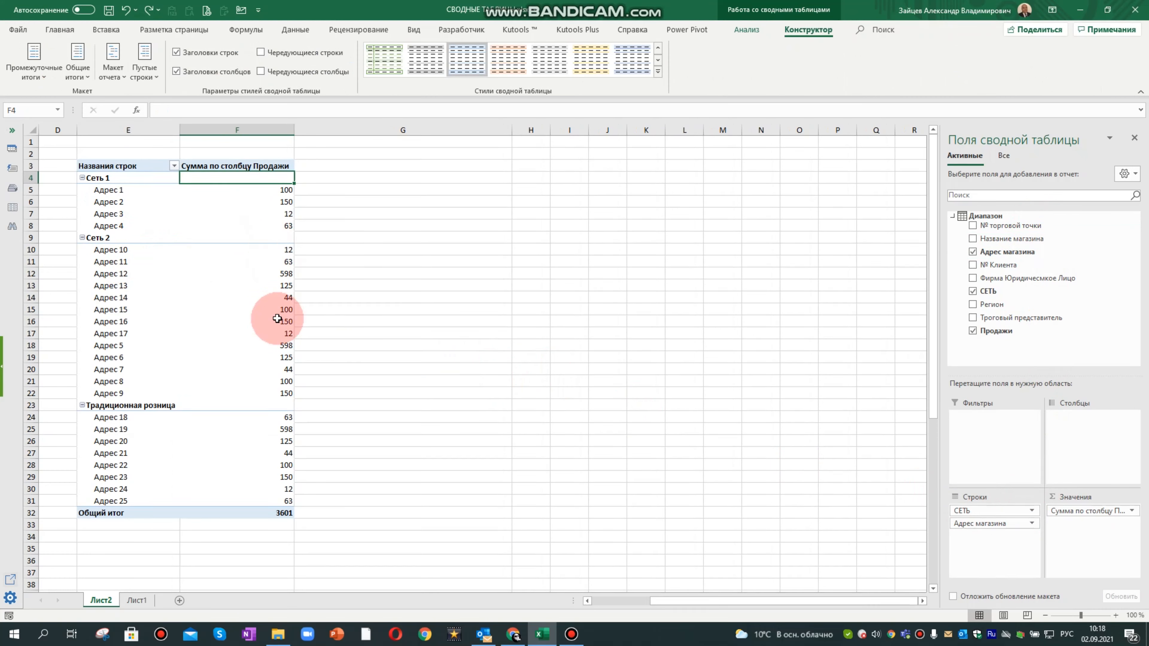
# Step: Show all subtotals in the group headers of the СЕТЬ pivot table and check the sum of the three network subtotals
pyautogui.click(271, 513)
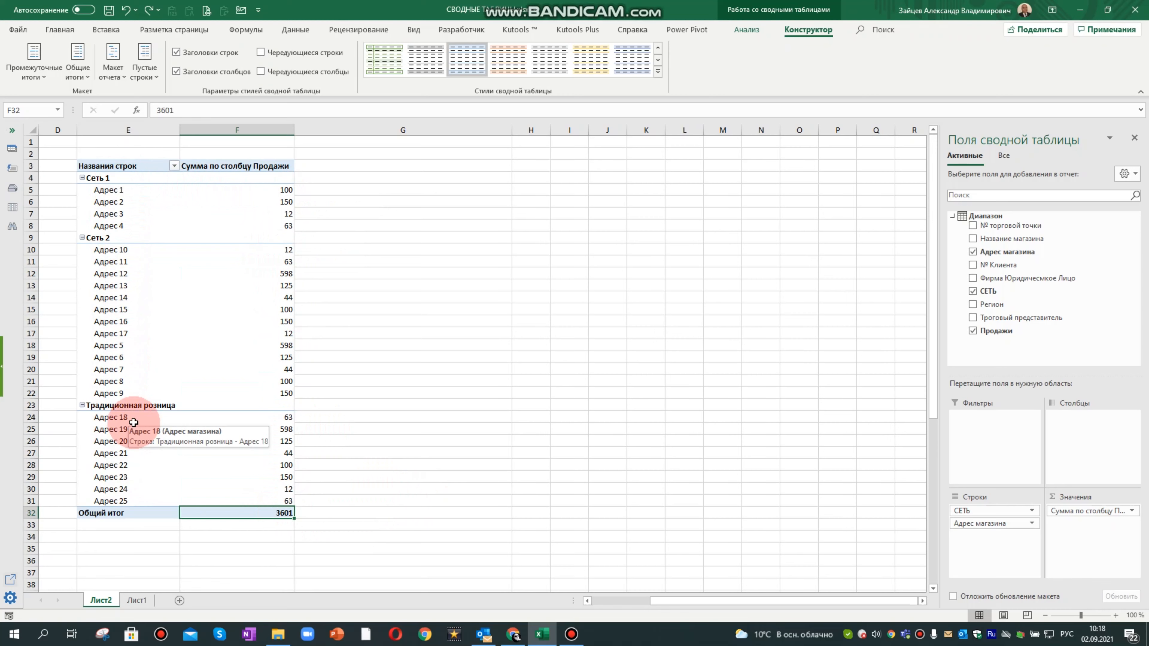
pyautogui.click(284, 250)
pyautogui.moveTo(288, 263); pyautogui.dragTo(288, 356)
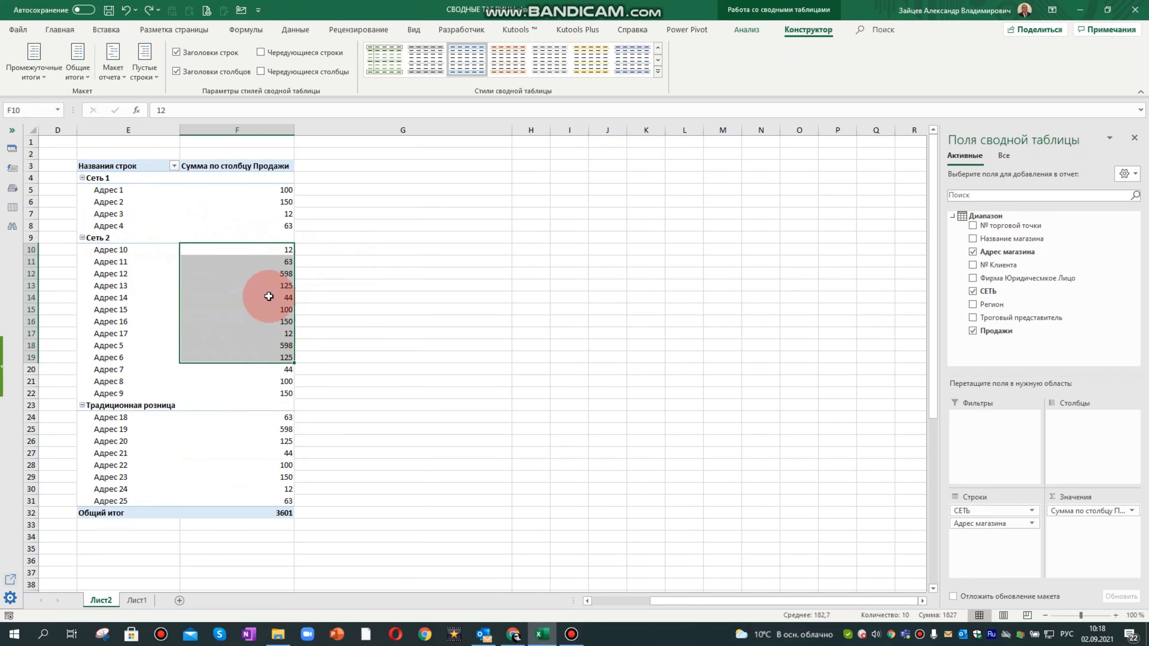
pyautogui.click(135, 237)
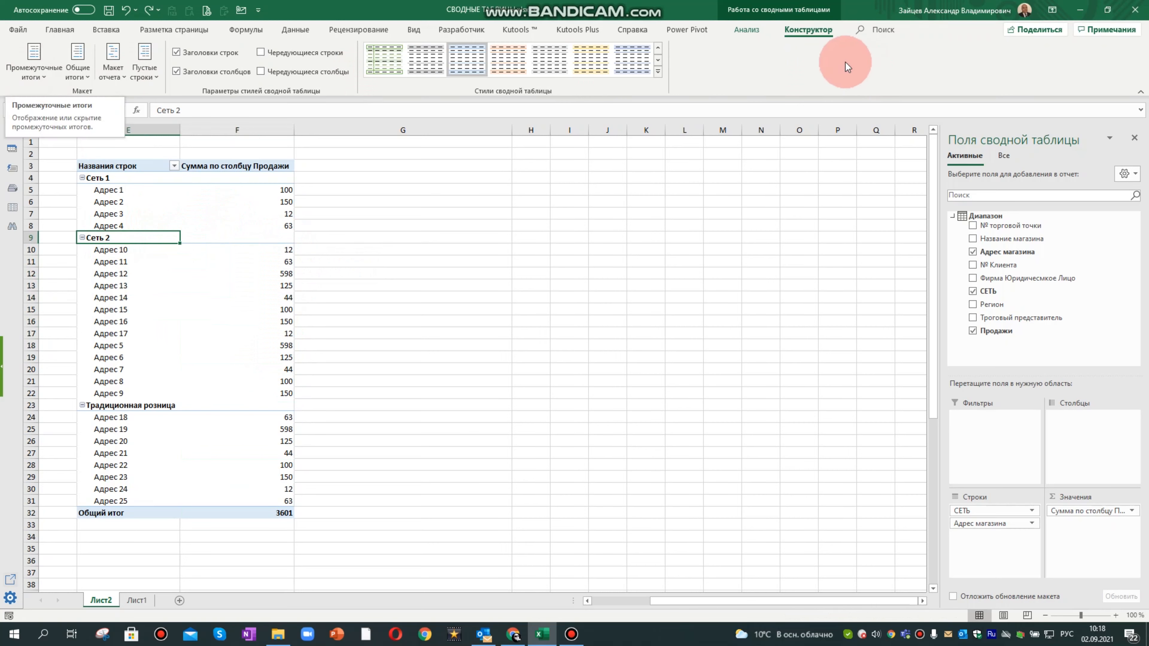
pyautogui.click(31, 71)
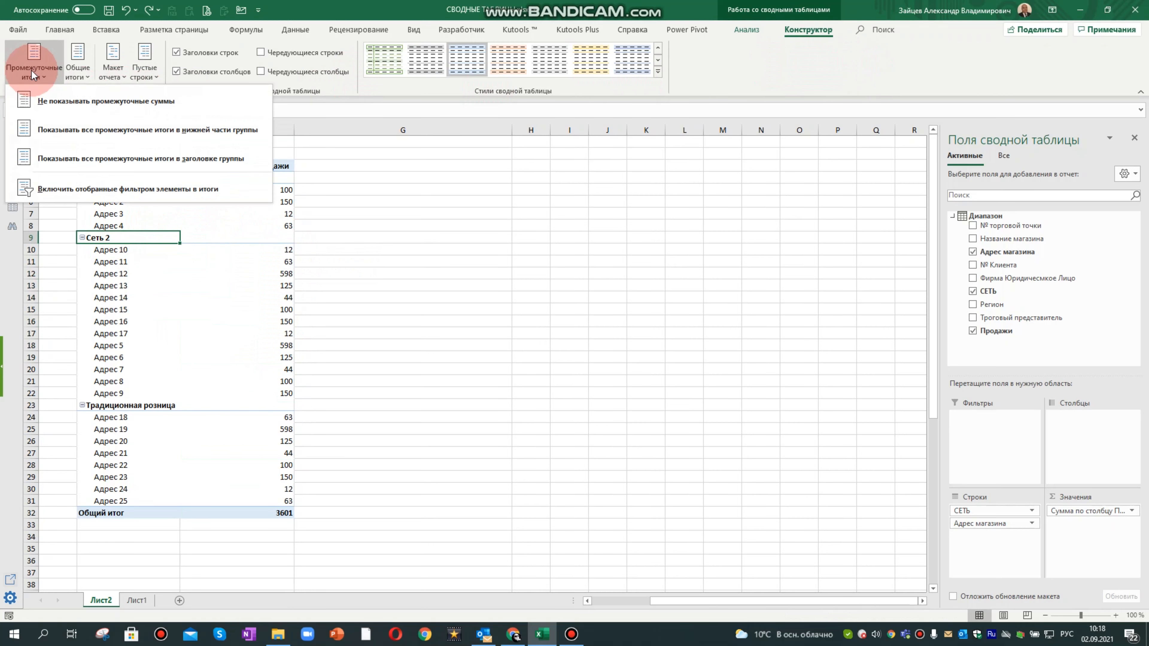
pyautogui.click(68, 187)
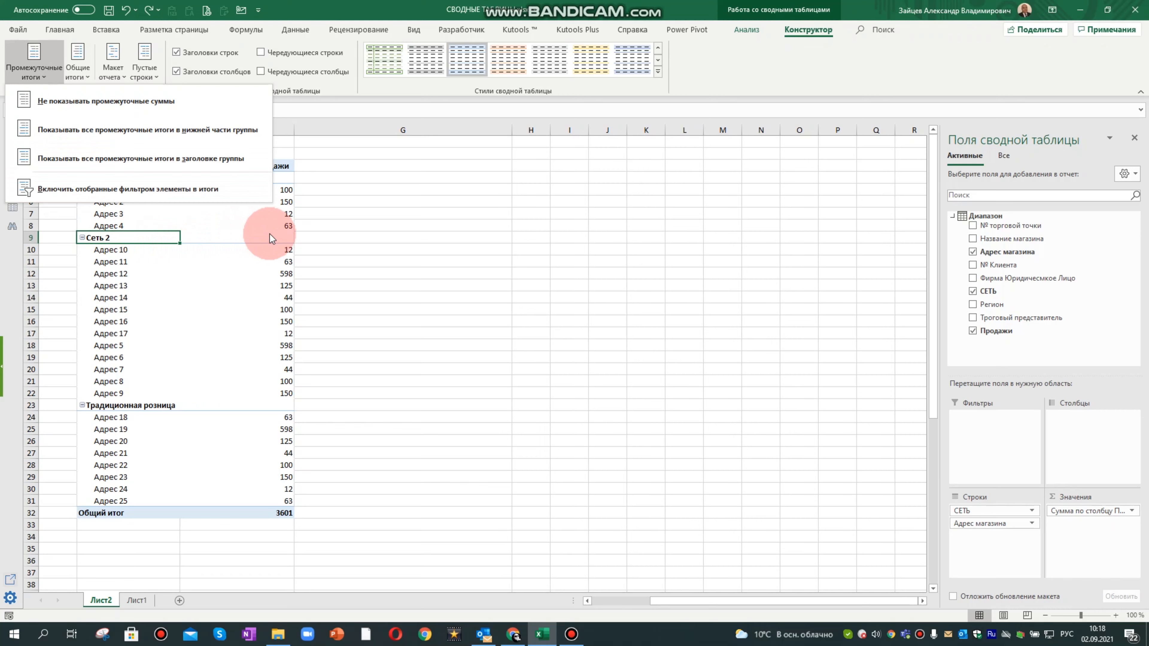
pyautogui.click(83, 160)
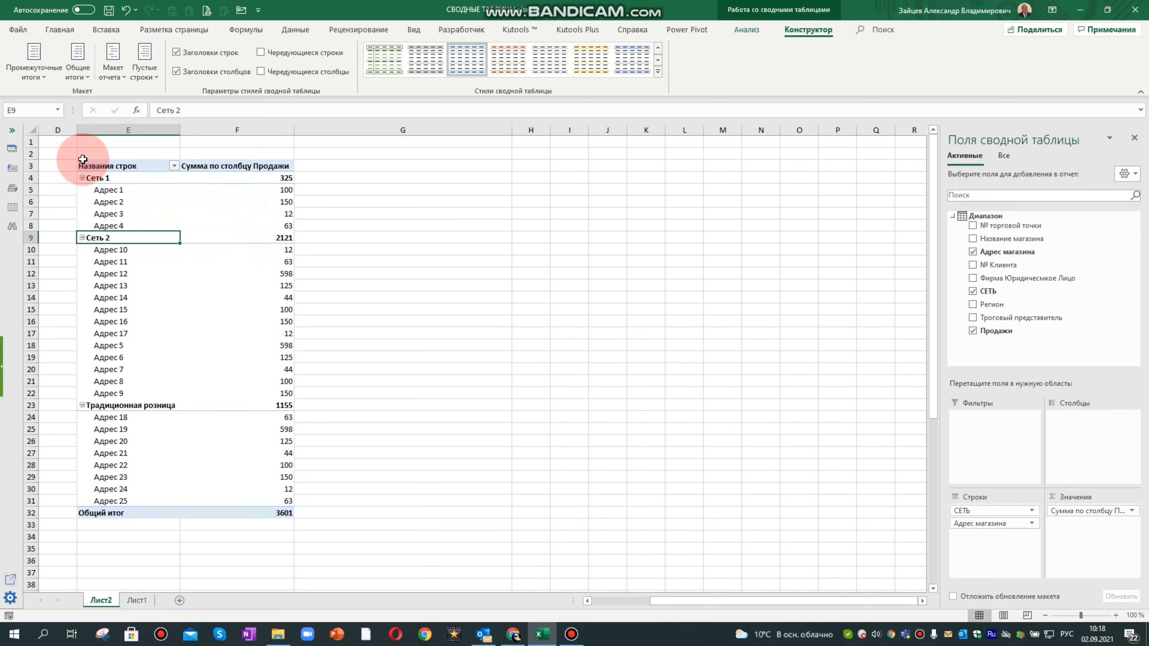
pyautogui.click(283, 177)
pyautogui.keyDown('ctrl'); pyautogui.click(280, 237); pyautogui.keyUp('ctrl')
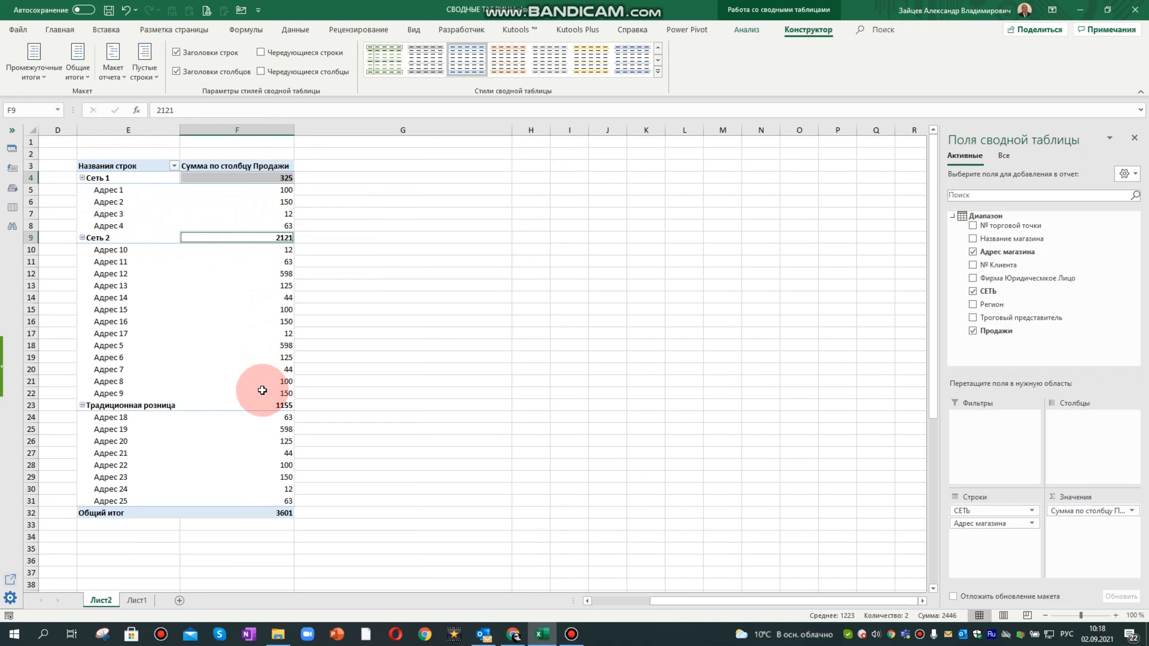
pyautogui.keyDown('ctrl'); pyautogui.click(279, 405); pyautogui.keyUp('ctrl')
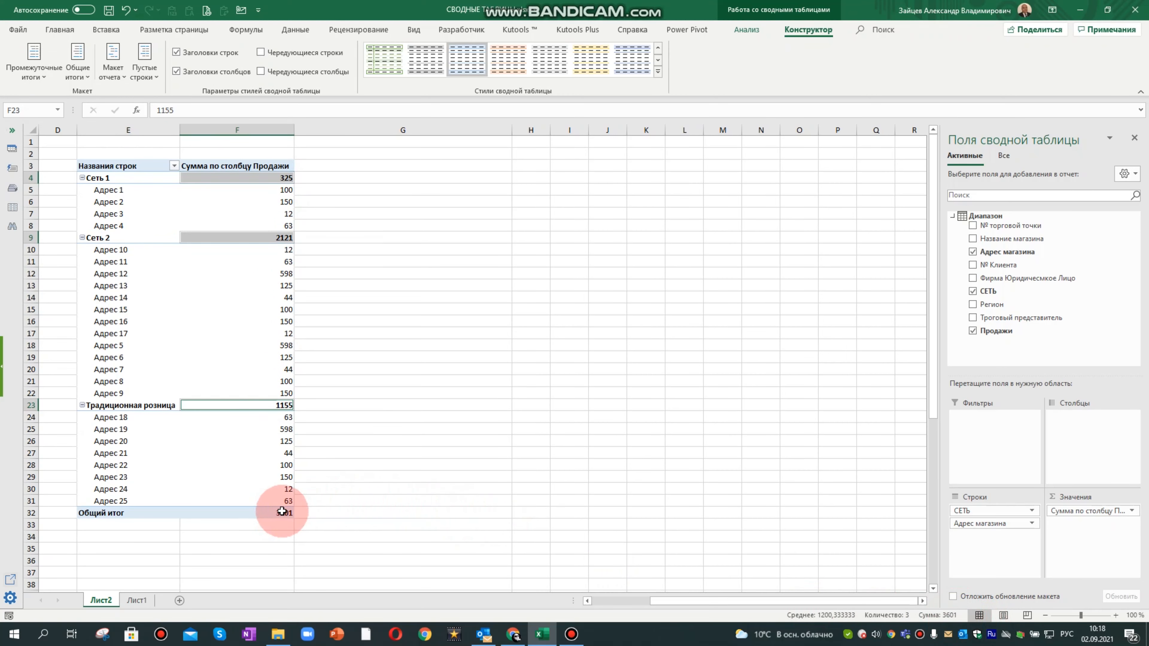
pyautogui.click(496, 297)
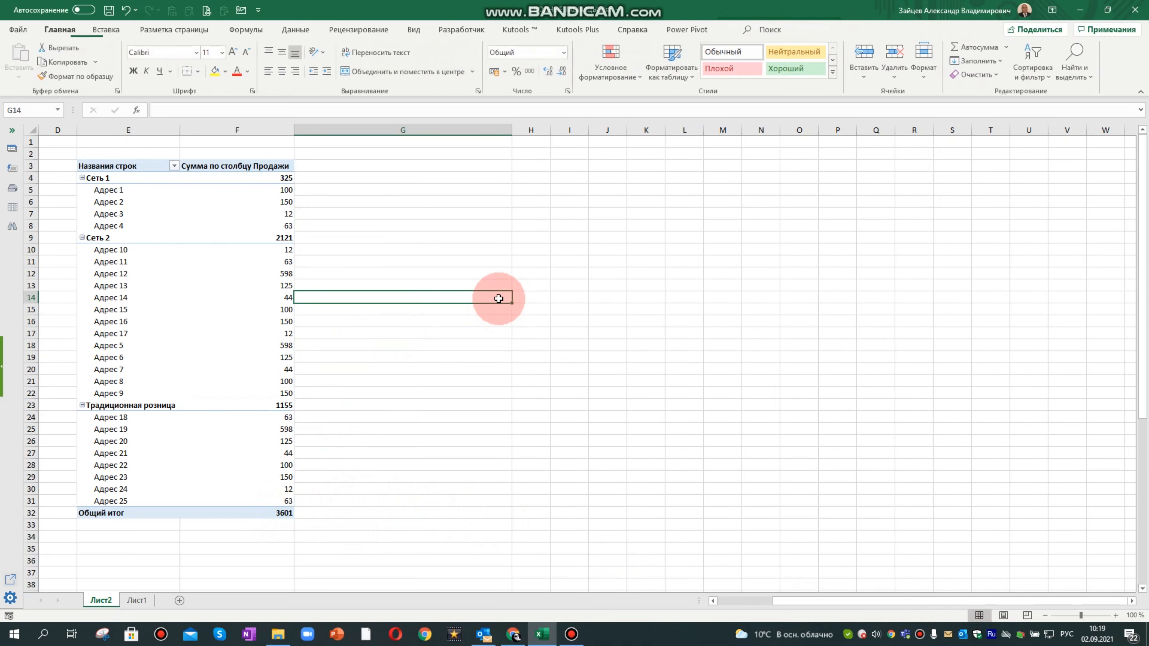
# Step: Collapse all three network groups in the pivot table, and expand Сеть 1 and Сеть 2 again to their store addresses
pyautogui.click(83, 237)
pyautogui.click(82, 178)
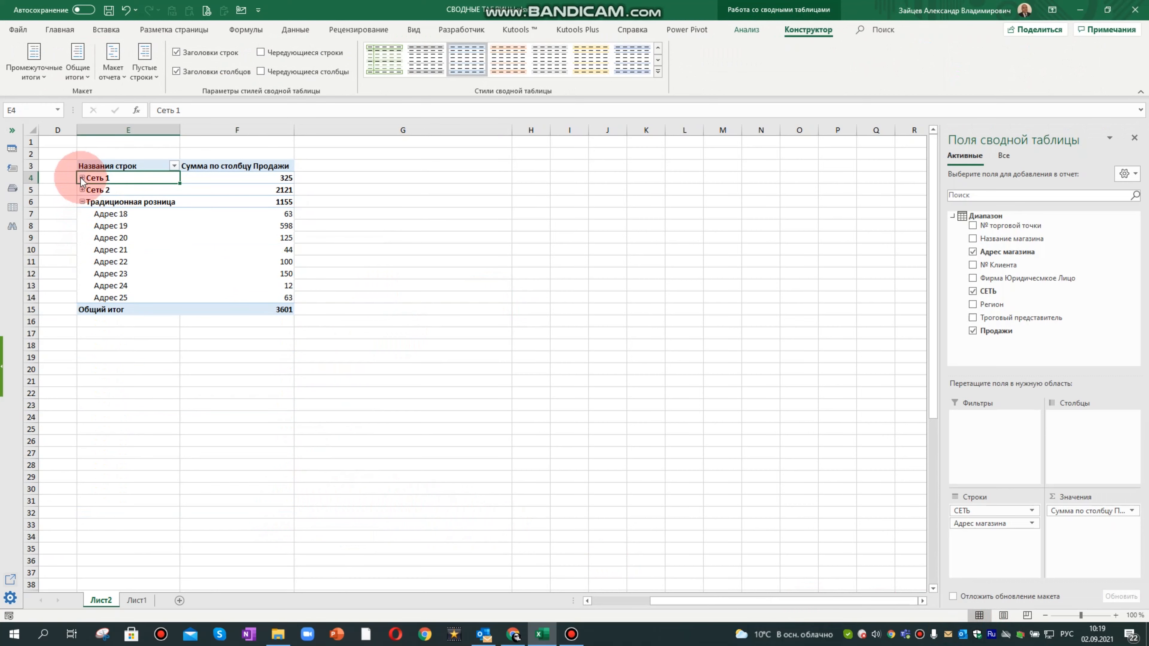
pyautogui.click(82, 203)
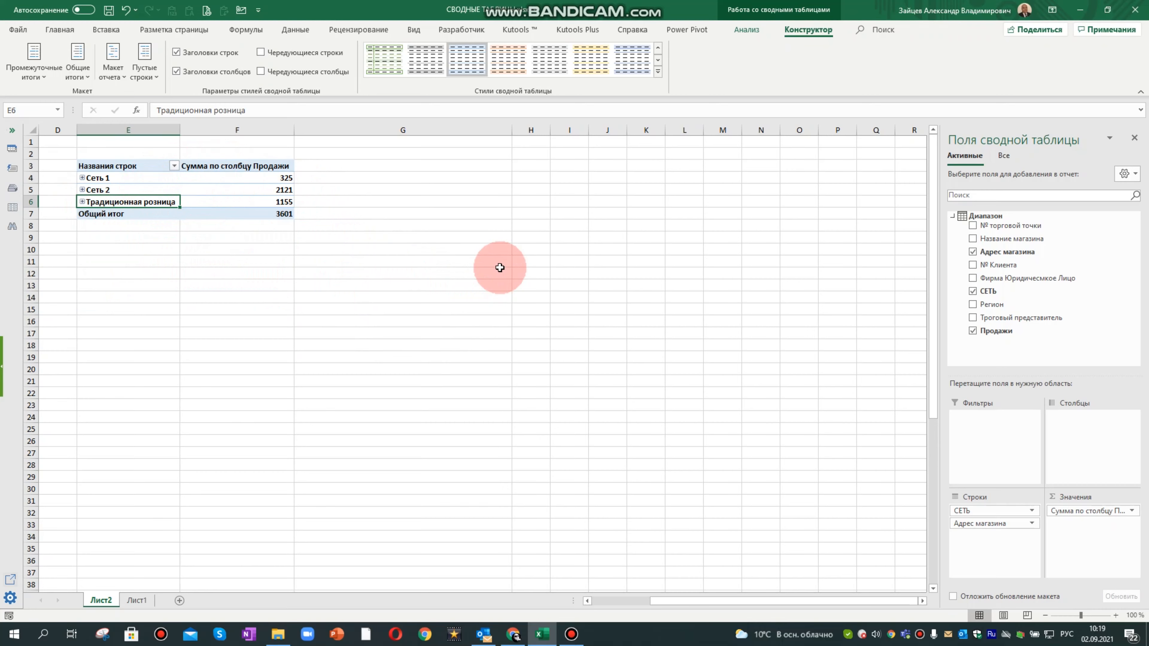
pyautogui.click(183, 249)
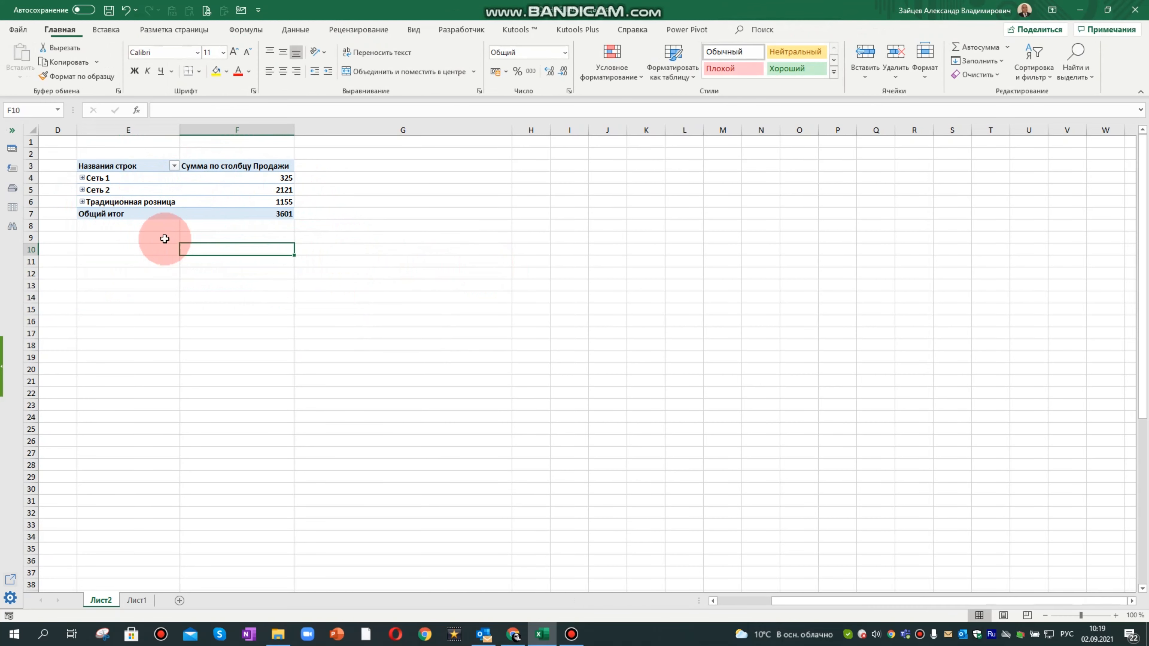
pyautogui.click(82, 178)
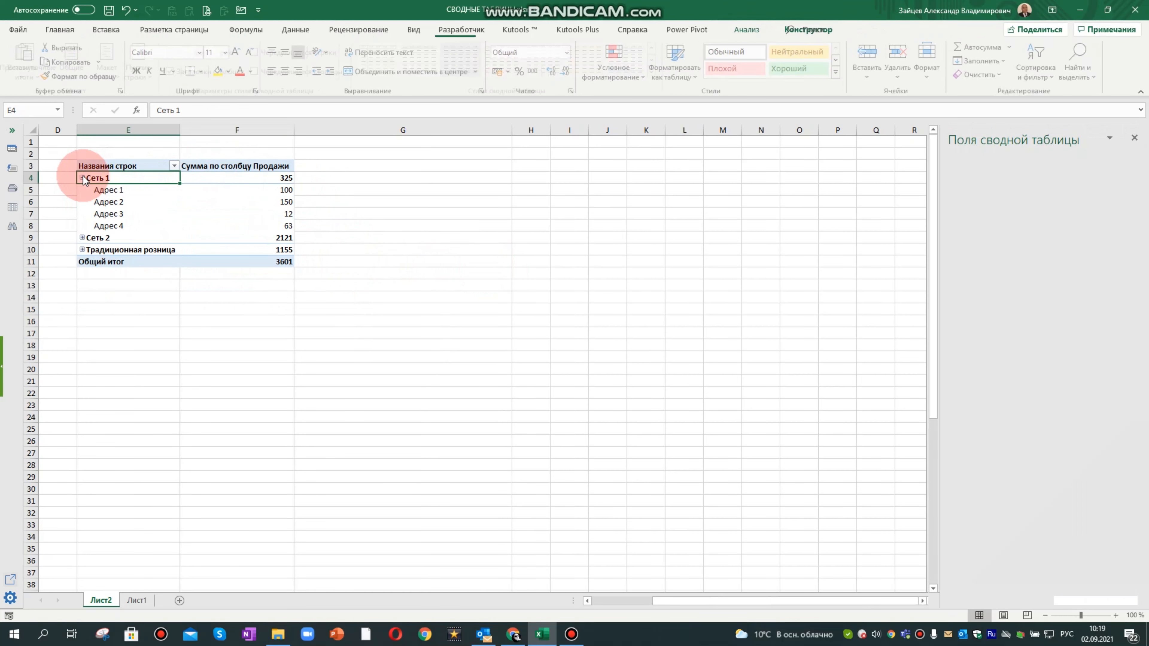
pyautogui.click(82, 238)
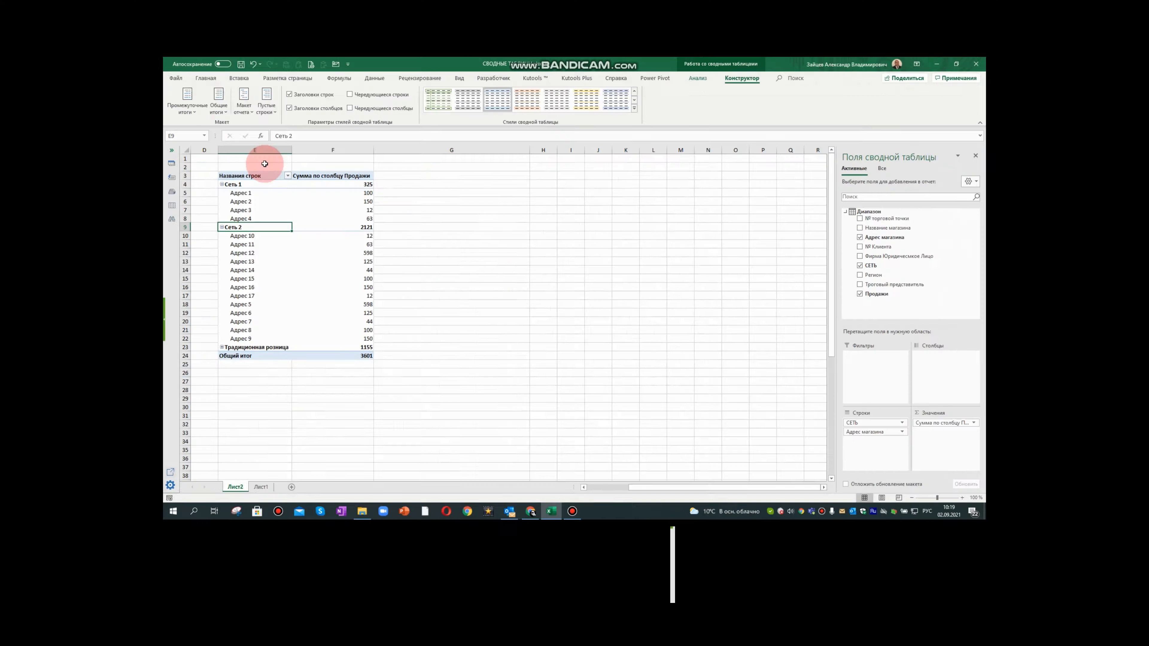